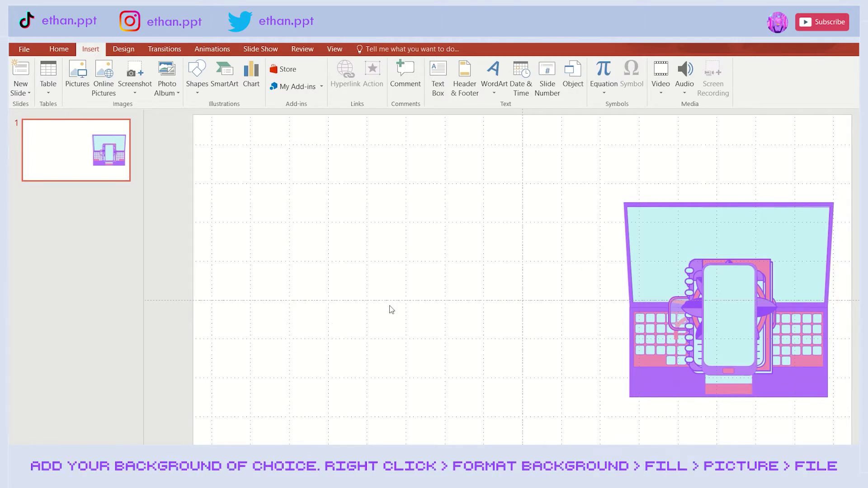
# Step: Fill the slide background with the pink grid picture file 'Background' through Format Background
pyautogui.rightClick(429, 301)
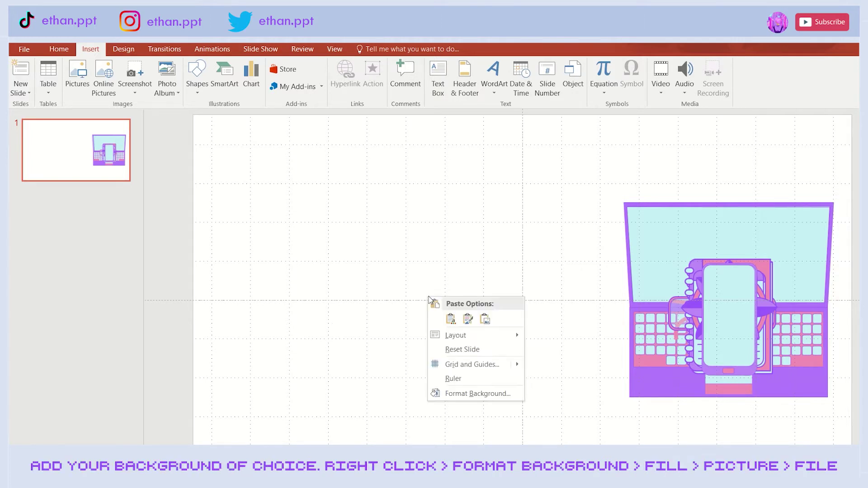
pyautogui.click(436, 394)
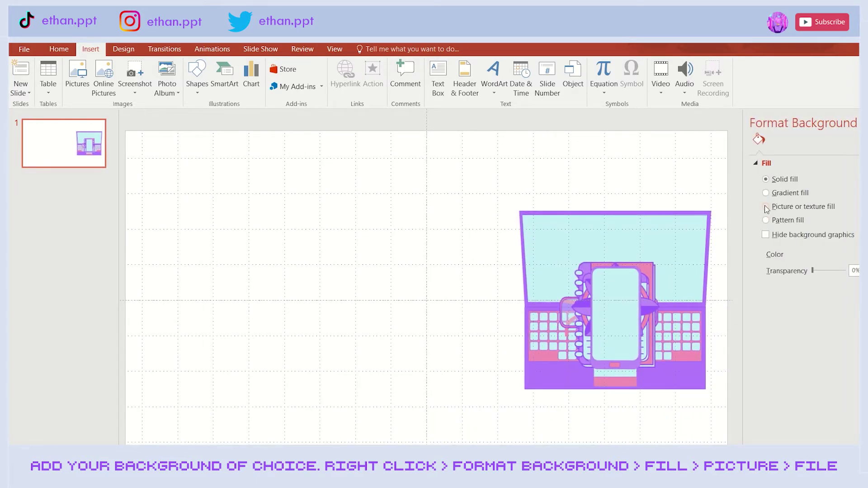
pyautogui.click(766, 206)
pyautogui.click(777, 265)
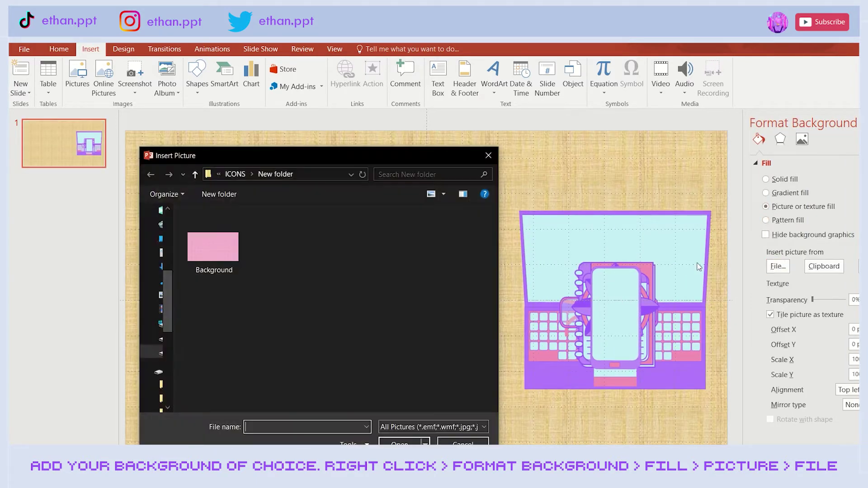
pyautogui.doubleClick(221, 265)
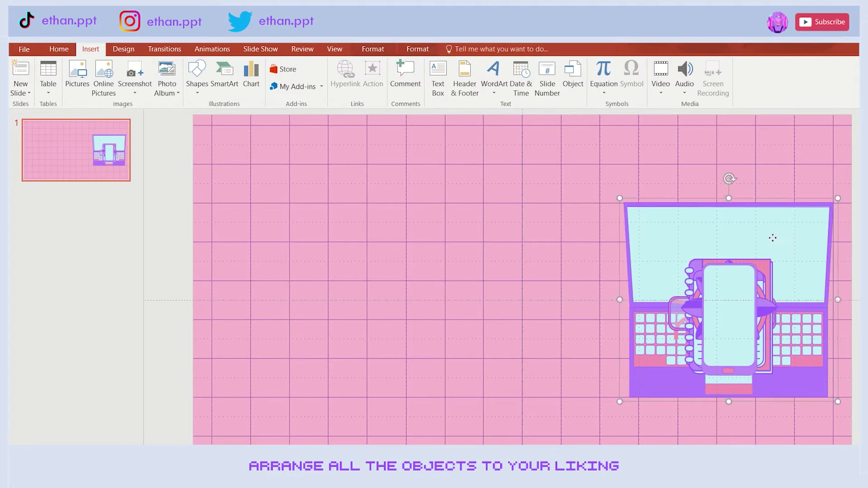
# Step: Move the laptop illustration to the slide centre and enlarge it
pyautogui.moveTo(772, 237); pyautogui.dragTo(603, 235)
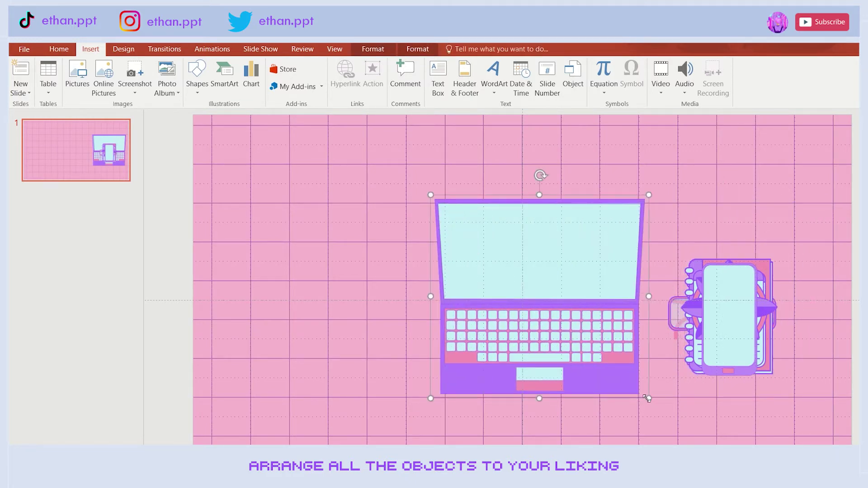
pyautogui.moveTo(653, 402); pyautogui.dragTo(731, 443)
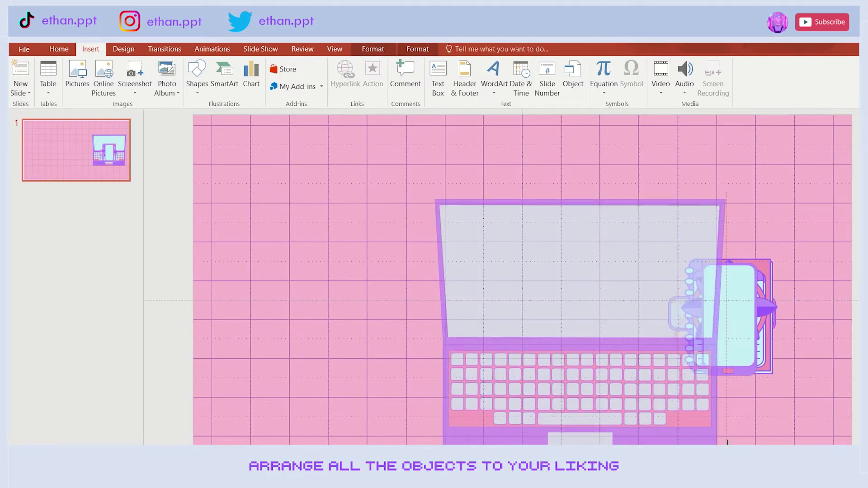
pyautogui.moveTo(639, 429); pyautogui.dragTo(626, 393)
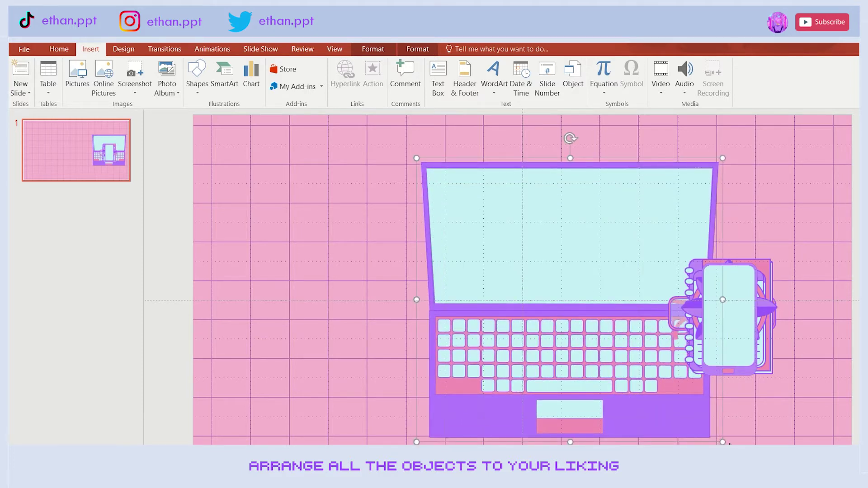
pyautogui.moveTo(719, 442); pyautogui.dragTo(716, 439)
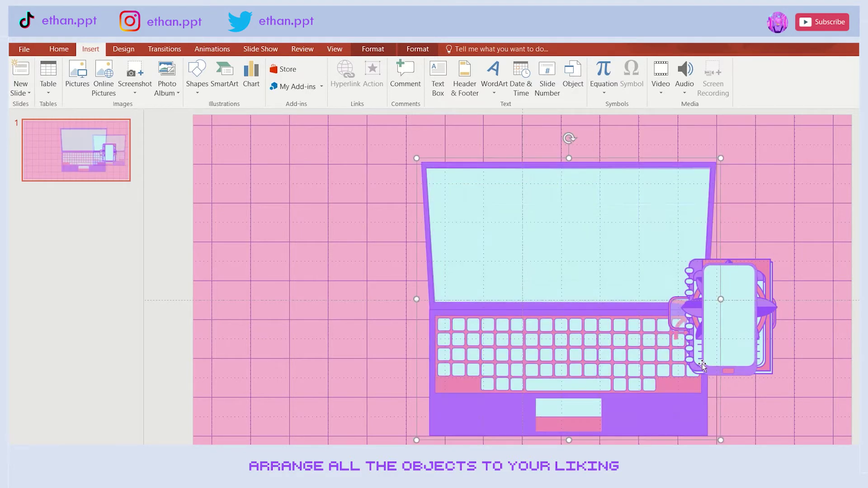
# Step: Place the phone left of the laptop and tilt it slightly clockwise
pyautogui.click(736, 342)
pyautogui.moveTo(737, 340); pyautogui.dragTo(380, 351)
pyautogui.moveTo(372, 249); pyautogui.dragTo(378, 252)
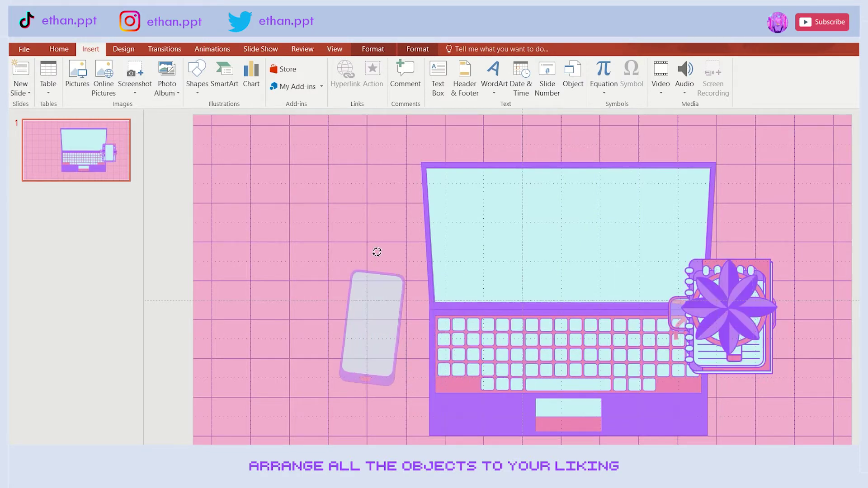
pyautogui.moveTo(378, 313); pyautogui.dragTo(381, 305)
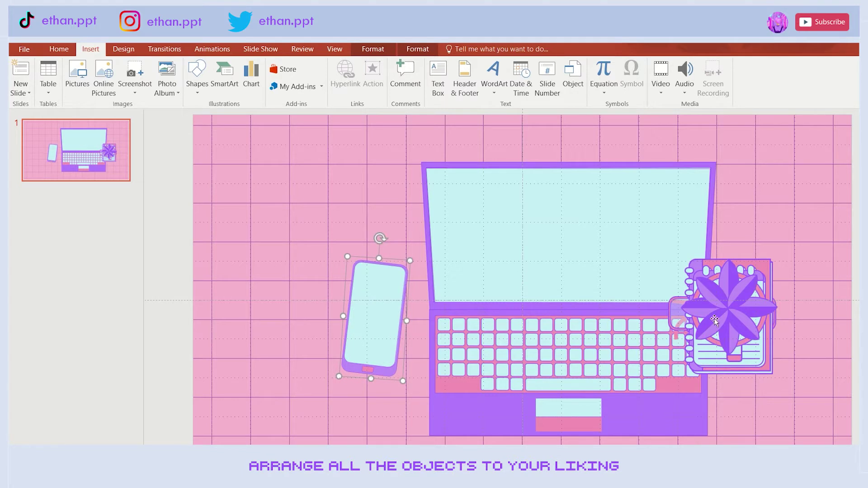
# Step: Put the plant and a diagonally tilted pencil at bottom-left, and lift the notepad off the notebook
pyautogui.moveTo(714, 320); pyautogui.dragTo(337, 446)
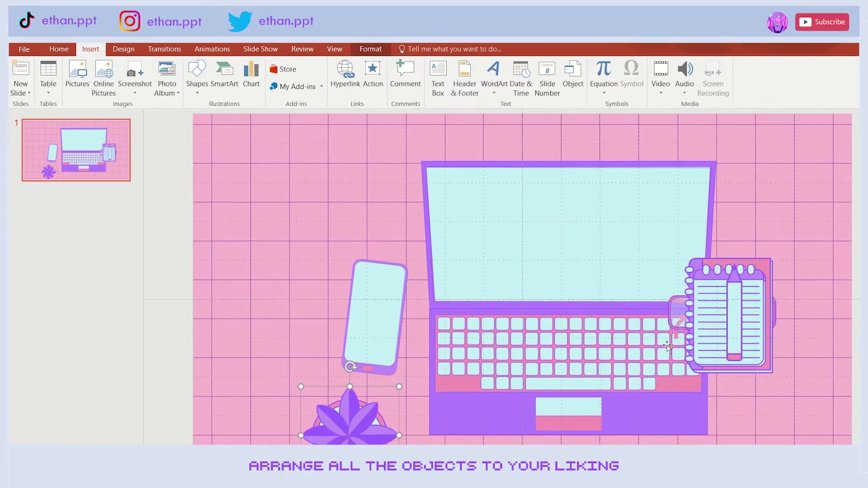
pyautogui.moveTo(724, 338); pyautogui.dragTo(256, 393)
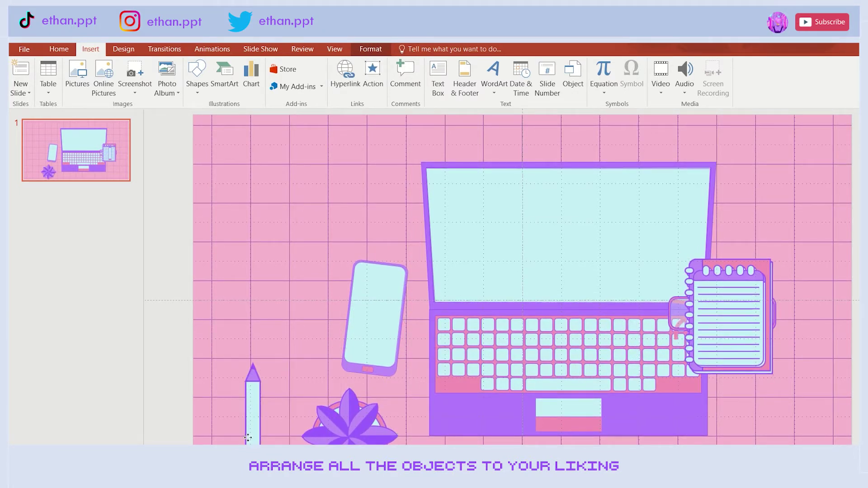
pyautogui.moveTo(256, 339); pyautogui.dragTo(292, 352)
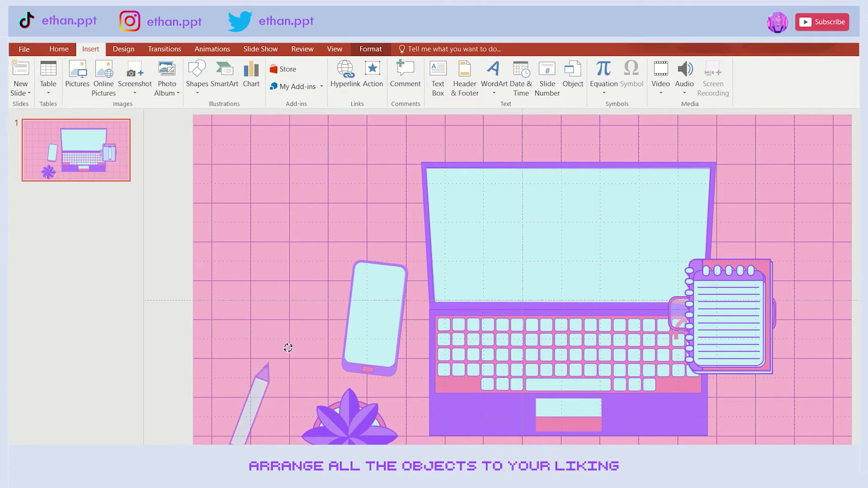
pyautogui.moveTo(347, 436); pyautogui.dragTo(331, 438)
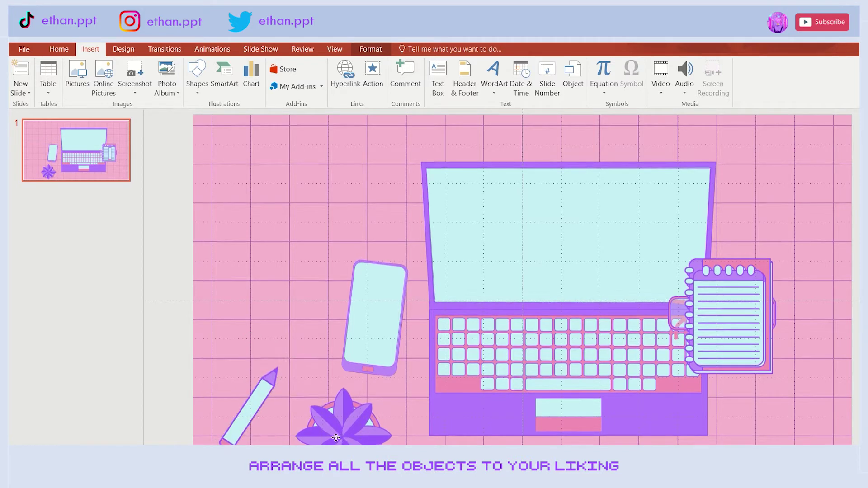
pyautogui.click(250, 405)
pyautogui.moveTo(745, 337); pyautogui.dragTo(296, 306)
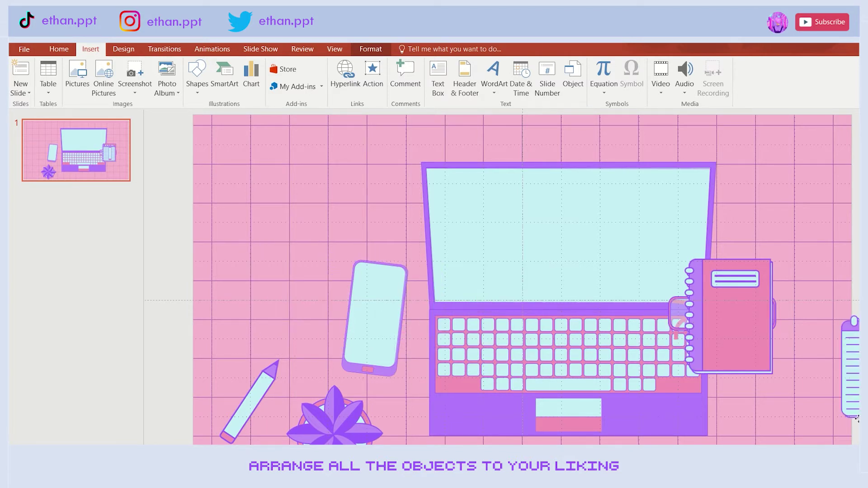
# Step: Place the notepad at bottom-right and the notebook at upper-left, rotated about 20° counter-clockwise
pyautogui.moveTo(299, 305); pyautogui.dragTo(794, 445)
pyautogui.click(743, 336)
pyautogui.moveTo(742, 336)
pyautogui.mouseDown()
pyautogui.moveTo(245, 225)
pyautogui.moveTo(272, 217)
pyautogui.mouseUp()
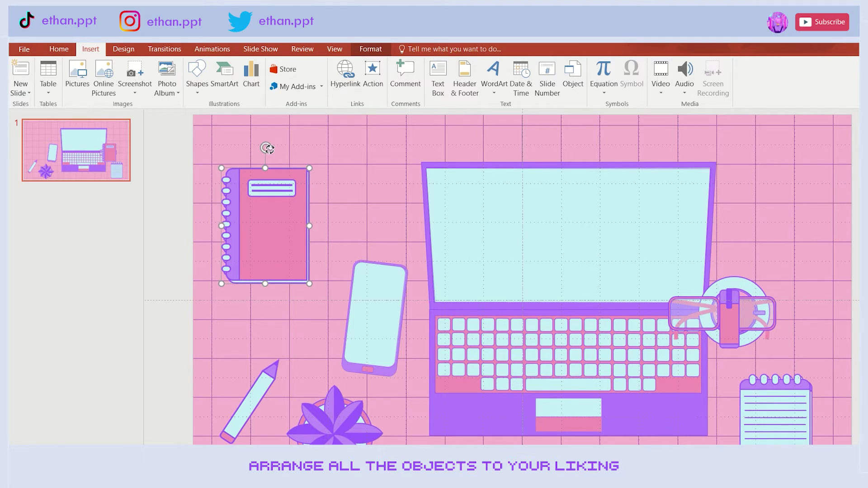
pyautogui.moveTo(269, 148); pyautogui.dragTo(239, 152)
pyautogui.moveTo(266, 227); pyautogui.dragTo(261, 197)
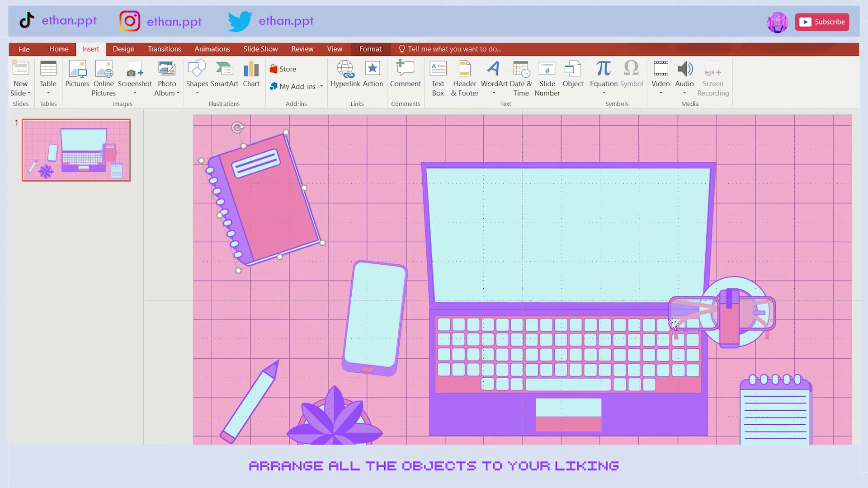
# Step: Put the glasses left of the phone, the cup upper right, tilt the pen, and set the eraser above the phone
pyautogui.moveTo(700, 318); pyautogui.dragTo(250, 316)
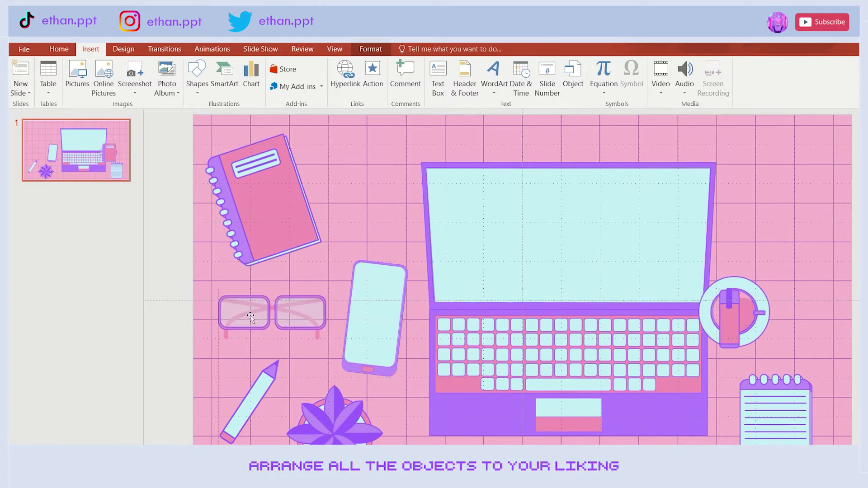
pyautogui.moveTo(756, 313); pyautogui.dragTo(802, 194)
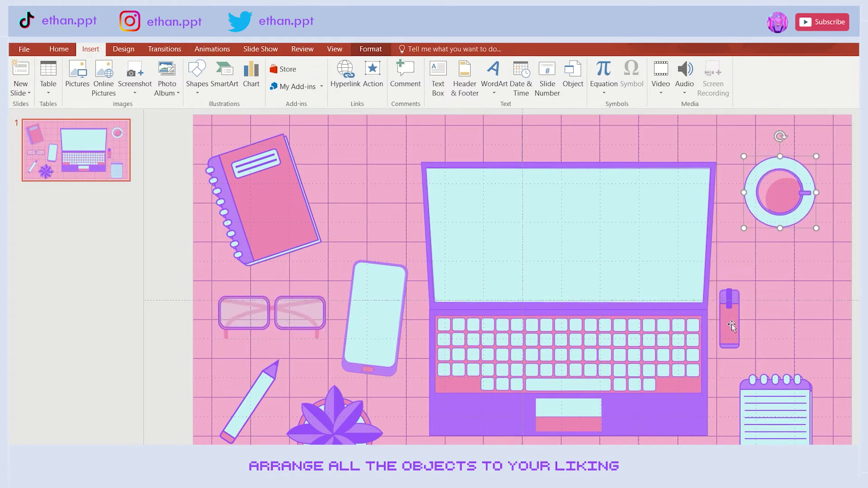
pyautogui.moveTo(731, 324); pyautogui.dragTo(777, 319)
pyautogui.moveTo(777, 266); pyautogui.dragTo(739, 282)
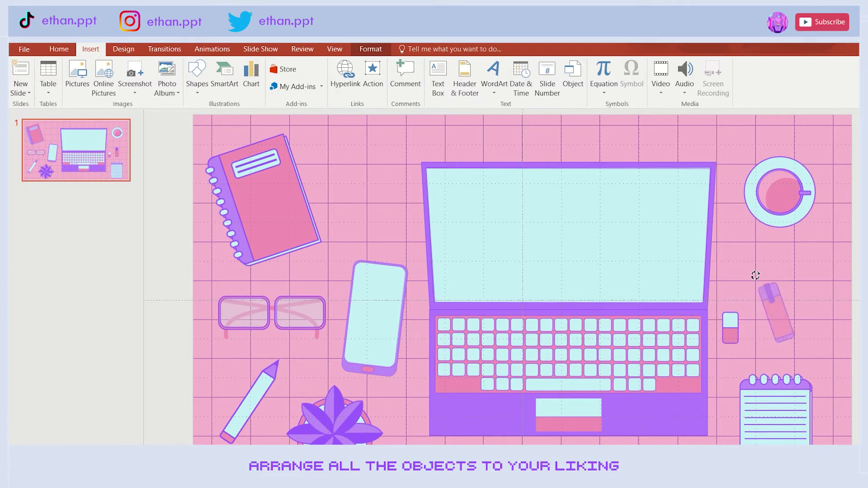
pyautogui.moveTo(738, 332); pyautogui.dragTo(370, 191)
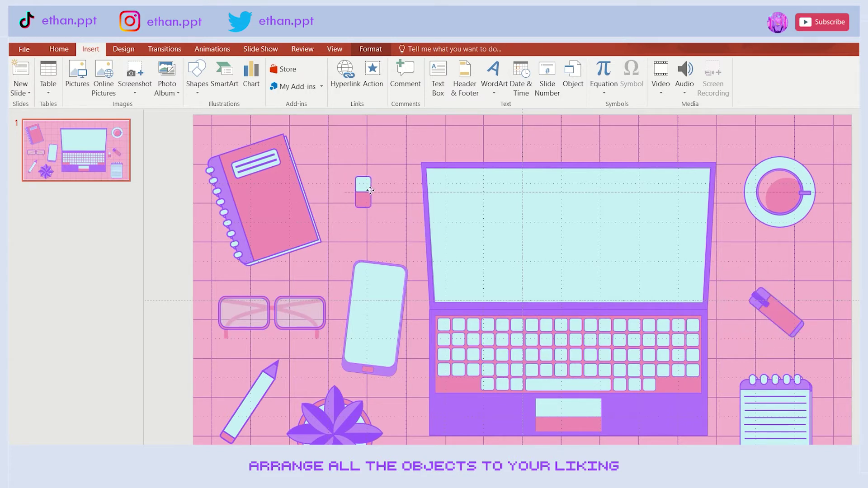
pyautogui.moveTo(364, 157); pyautogui.dragTo(372, 158)
pyautogui.moveTo(364, 187); pyautogui.dragTo(369, 182)
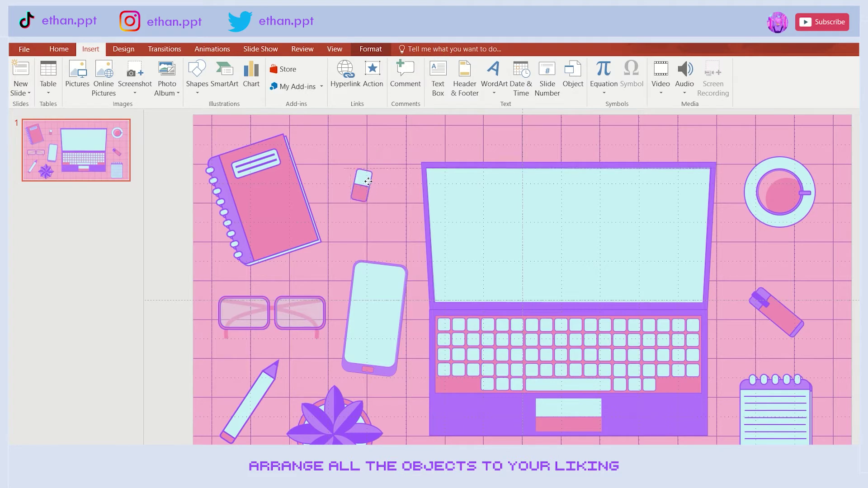
# Step: Raise the phone, raise and rotate the notepad, and adjust the marker and coffee cup positions
pyautogui.moveTo(380, 294)
pyautogui.mouseDown()
pyautogui.moveTo(382, 279)
pyautogui.moveTo(385, 286)
pyautogui.mouseUp()
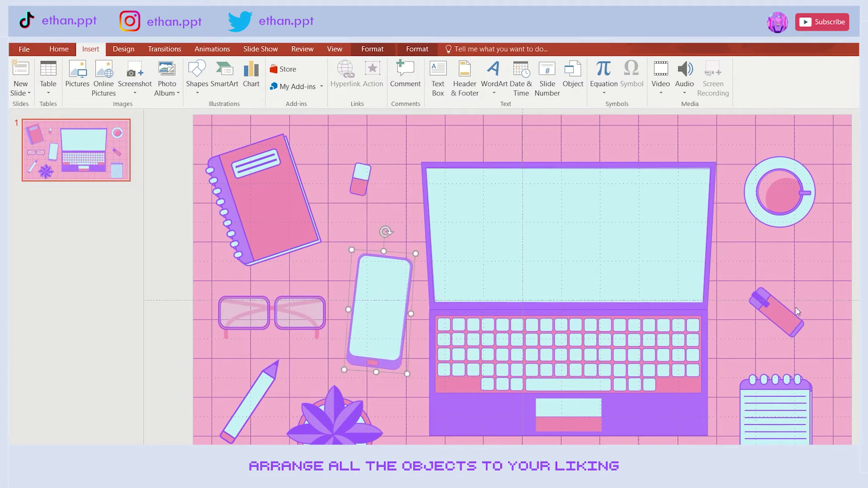
pyautogui.moveTo(773, 436); pyautogui.dragTo(774, 409)
pyautogui.moveTo(776, 336)
pyautogui.mouseDown()
pyautogui.moveTo(807, 343)
pyautogui.moveTo(786, 361)
pyautogui.mouseUp()
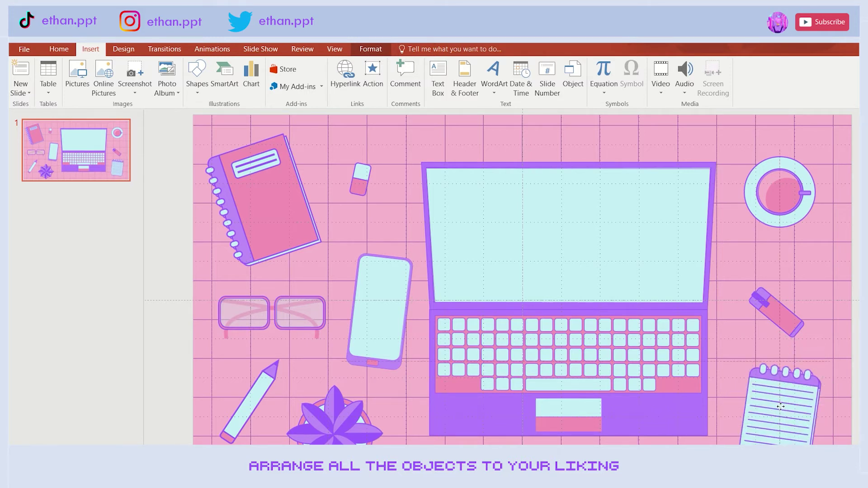
pyautogui.moveTo(783, 311); pyautogui.dragTo(772, 310)
pyautogui.moveTo(780, 209); pyautogui.dragTo(790, 236)
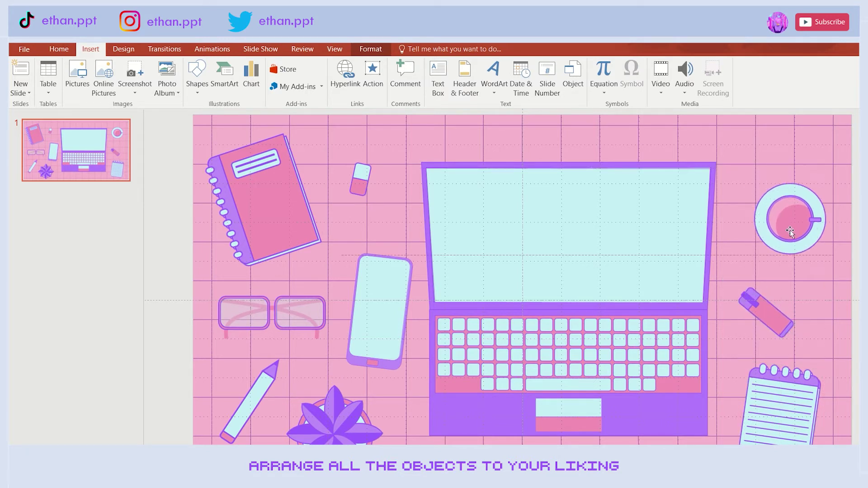
pyautogui.moveTo(782, 328); pyautogui.dragTo(774, 321)
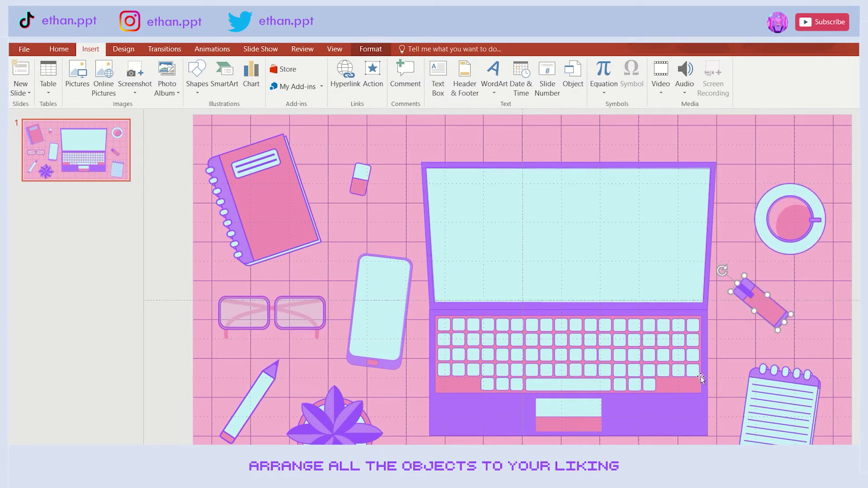
# Step: Fine-tune the layout: shift the laptop and notepad right, the phone up, and the plant right
pyautogui.click(684, 413)
pyautogui.moveTo(684, 413); pyautogui.dragTo(693, 411)
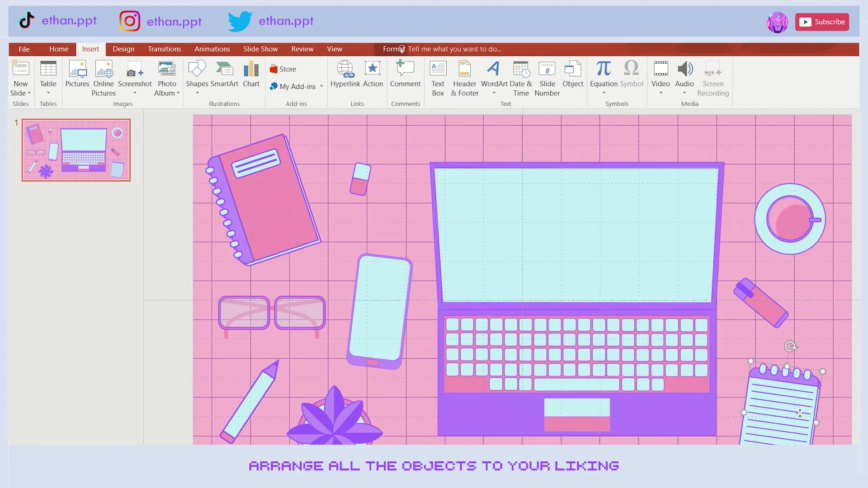
pyautogui.moveTo(785, 402); pyautogui.dragTo(788, 402)
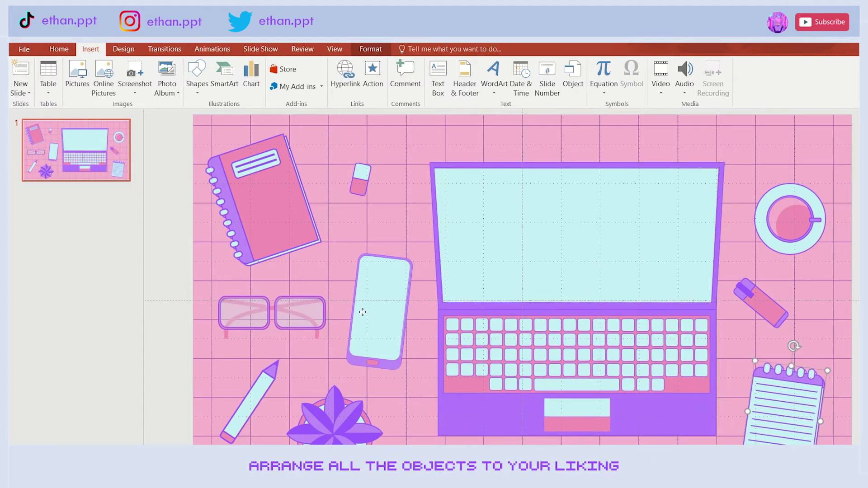
pyautogui.moveTo(362, 312); pyautogui.dragTo(363, 308)
pyautogui.moveTo(339, 426); pyautogui.dragTo(350, 429)
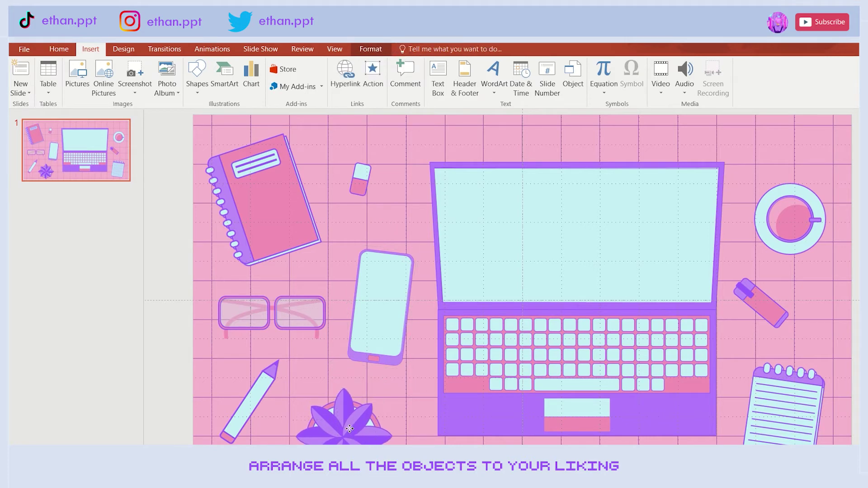
pyautogui.click(425, 413)
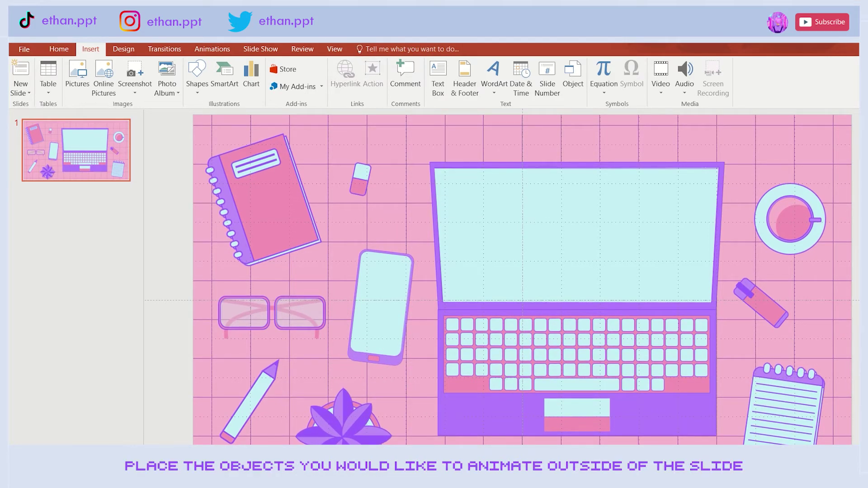
# Step: Zoom out and park the cup off the top right, notepad off the bottom right, and notebook off the top left
pyautogui.scroll(-2, 522, 281)
pyautogui.scroll(-2, 522, 280)
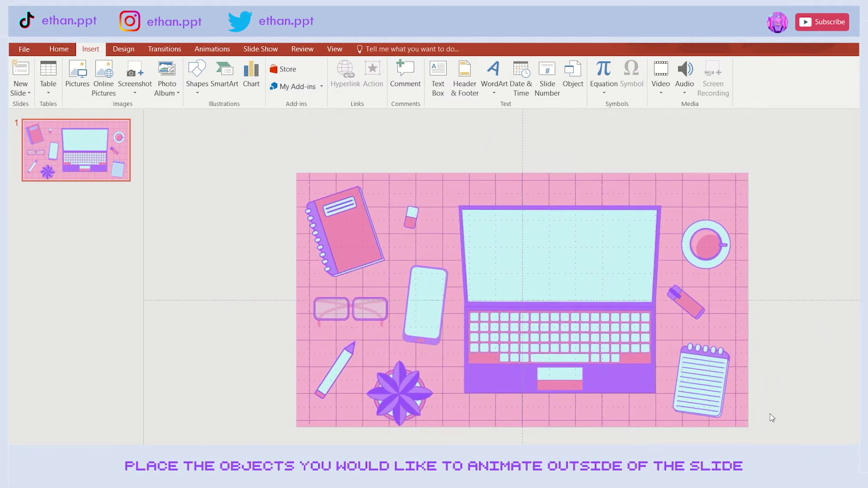
pyautogui.moveTo(696, 248); pyautogui.dragTo(758, 156)
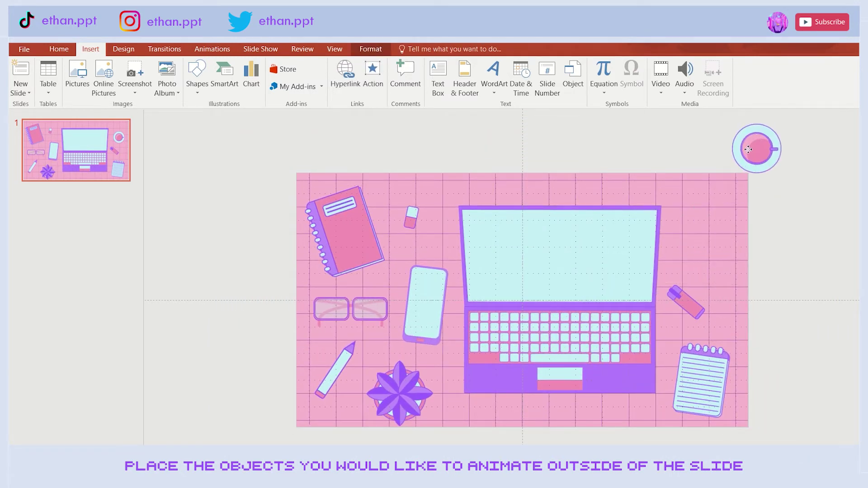
pyautogui.moveTo(701, 389); pyautogui.dragTo(778, 421)
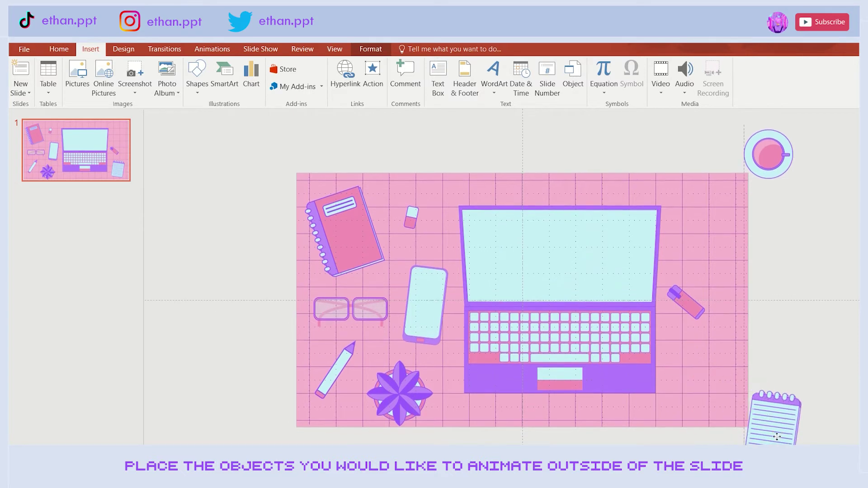
pyautogui.moveTo(352, 254); pyautogui.dragTo(257, 168)
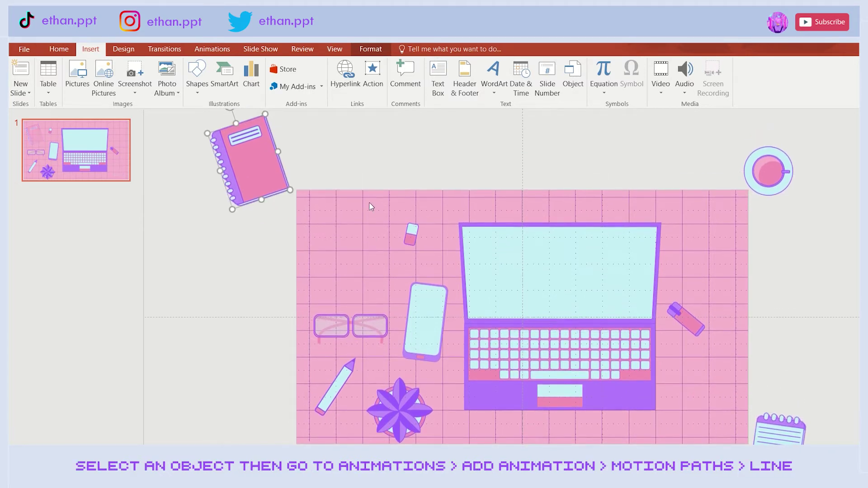
# Step: Give the coffee cup a Lines motion path ending inside the slide's top right
pyautogui.click(751, 172)
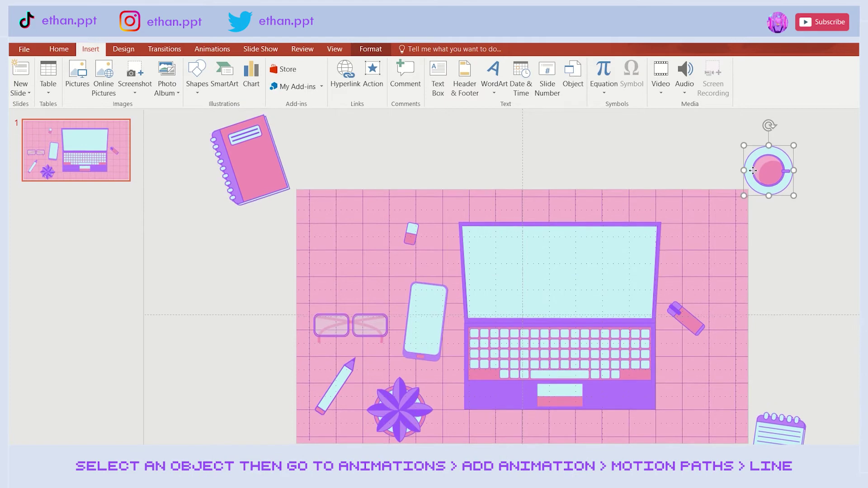
pyautogui.click(212, 48)
pyautogui.click(633, 93)
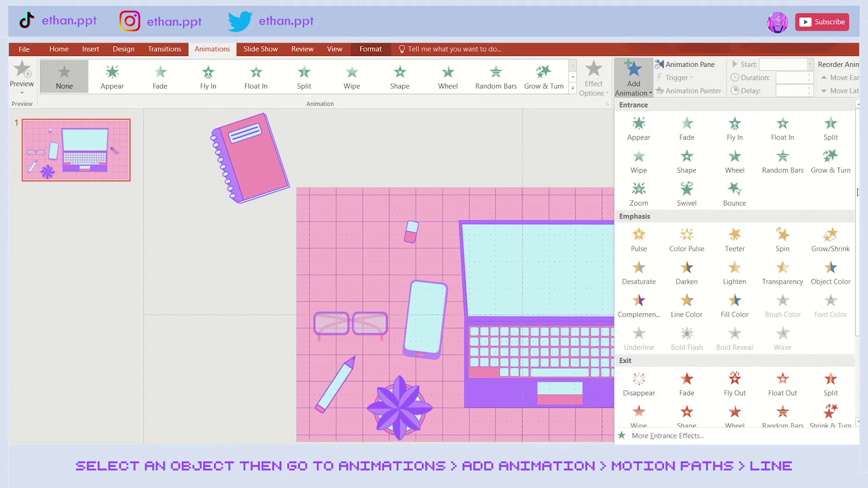
pyautogui.scroll(-5, 858, 192)
pyautogui.click(639, 382)
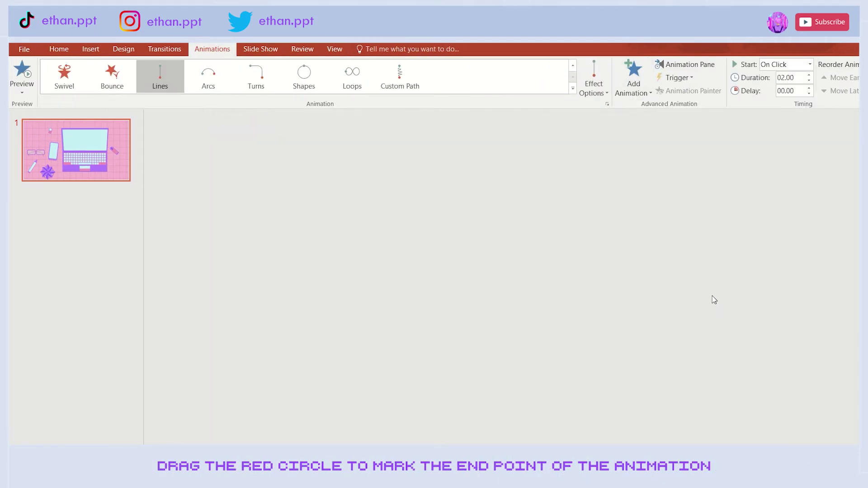
pyautogui.moveTo(767, 232); pyautogui.dragTo(708, 265)
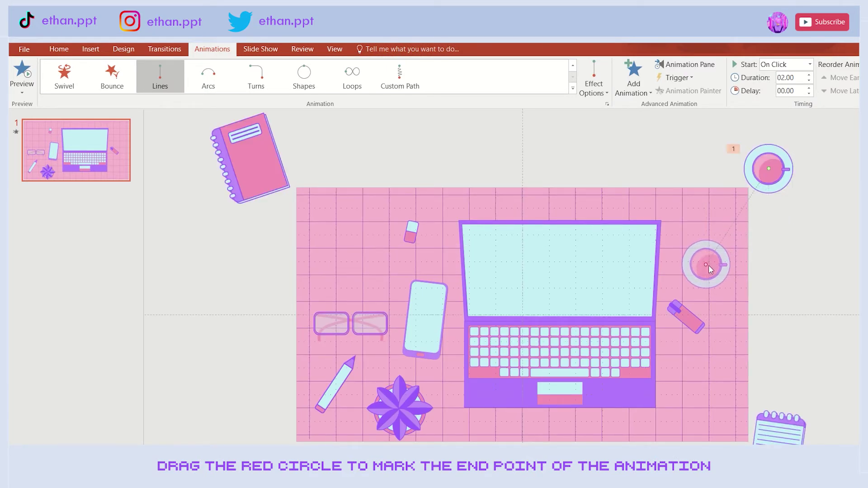
# Step: Give the notebook a Lines motion path ending on the slide's upper left
pyautogui.click(251, 159)
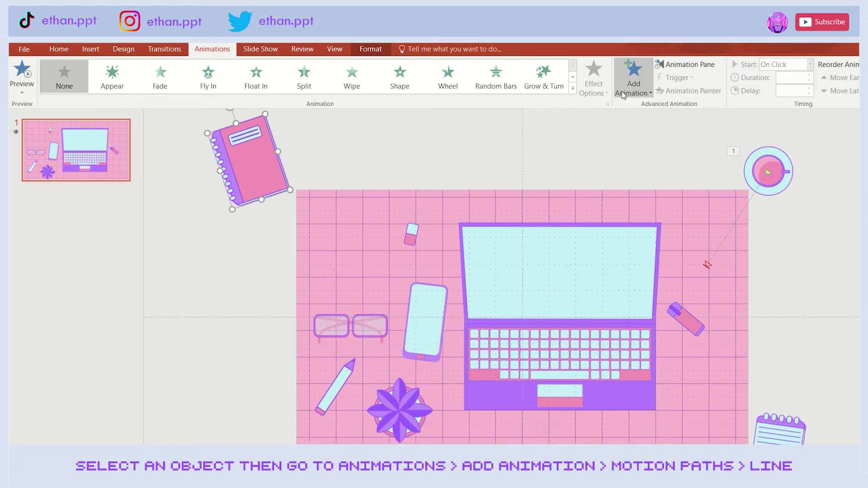
pyautogui.click(633, 81)
pyautogui.scroll(-5, 640, 360)
pyautogui.scroll(-1, 640, 371)
pyautogui.click(639, 383)
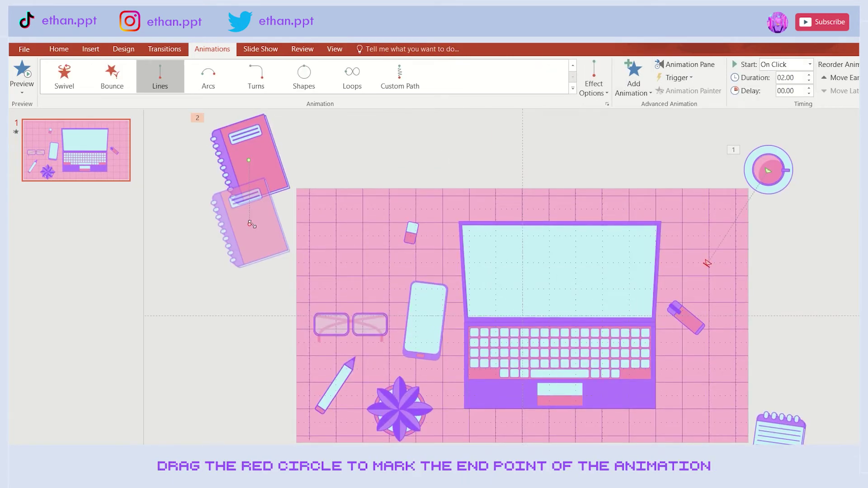
pyautogui.moveTo(250, 224); pyautogui.dragTo(348, 247)
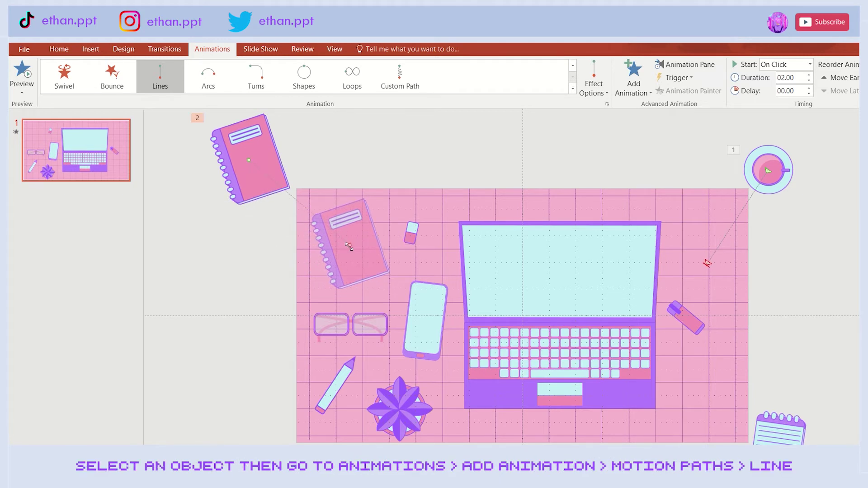
# Step: Give the notepad a Lines motion path ending inside the slide's bottom right
pyautogui.click(778, 431)
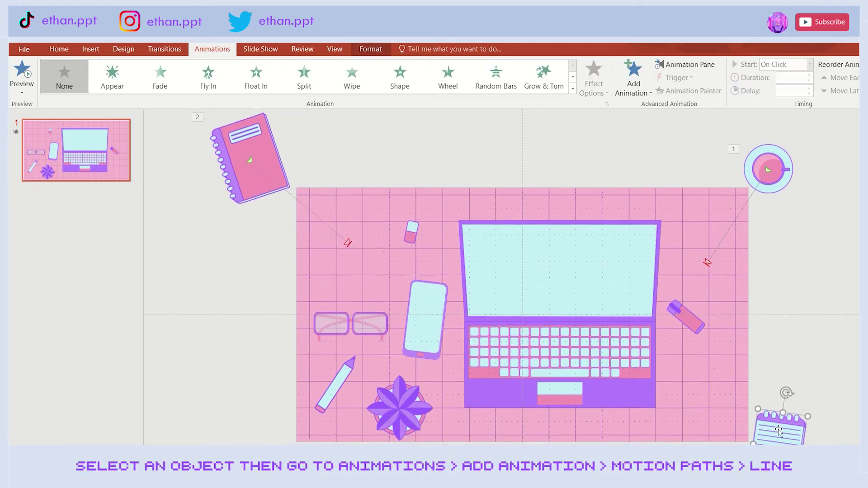
pyautogui.click(623, 85)
pyautogui.scroll(-3, 733, 411)
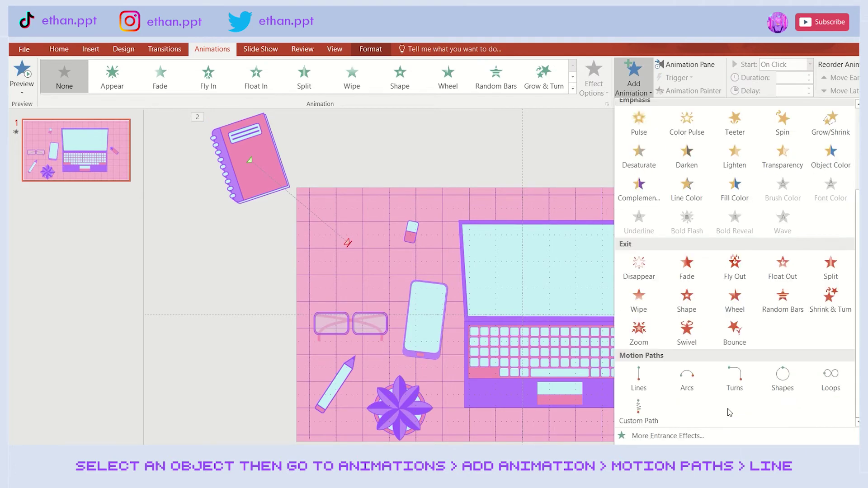
pyautogui.click(644, 388)
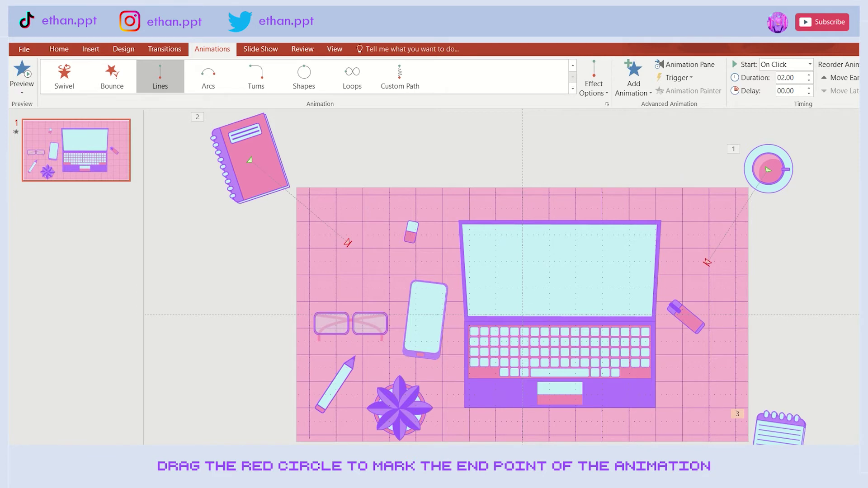
pyautogui.scroll(-2, 523, 276)
pyautogui.moveTo(778, 385); pyautogui.dragTo(706, 330)
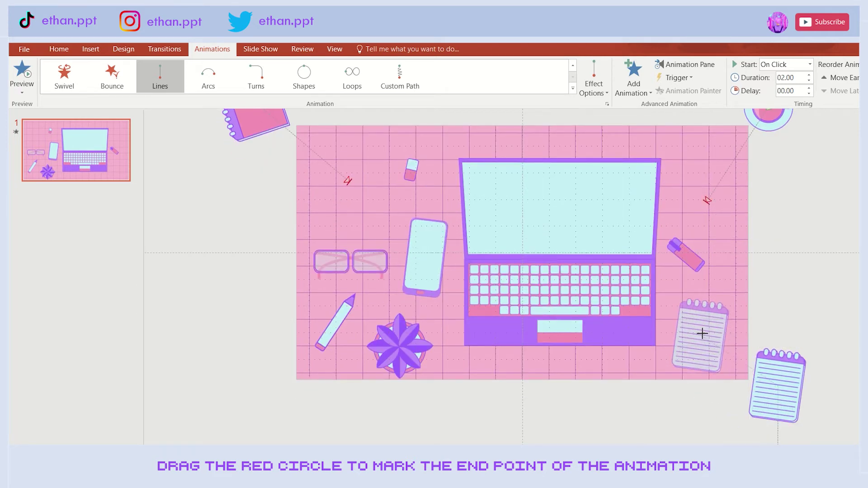
pyautogui.scroll(2, 708, 331)
pyautogui.scroll(1, 707, 332)
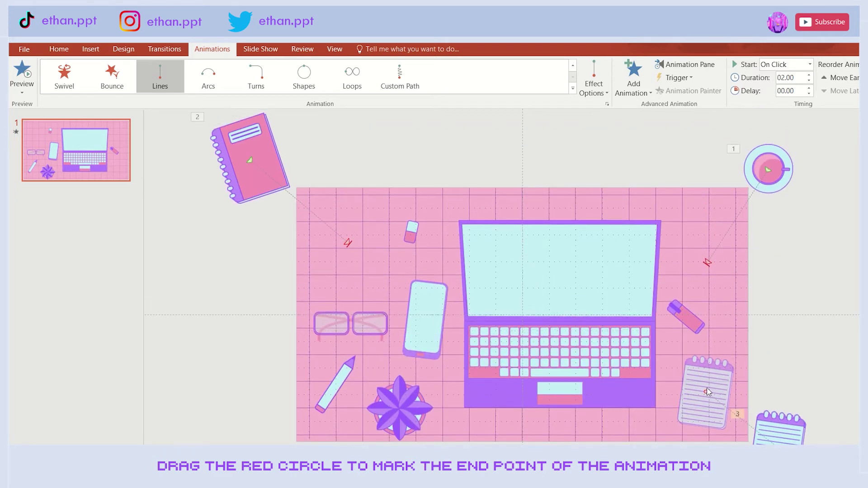
pyautogui.press('Escape')
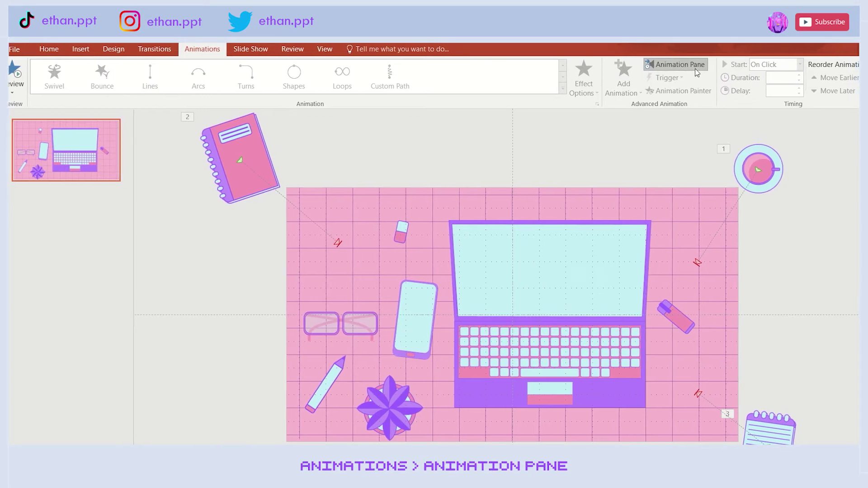
# Step: In the Animation Pane, set the Picture 10 and Picture 11 animations to start With Previous
pyautogui.click(704, 69)
pyautogui.click(773, 173)
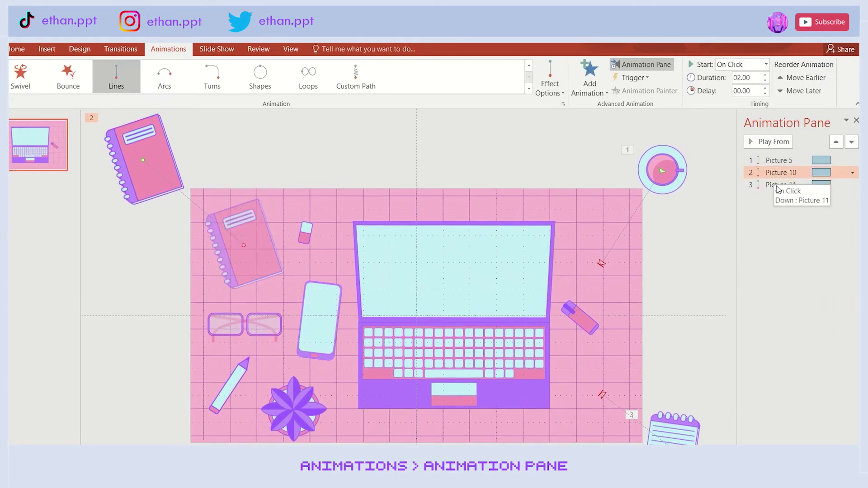
pyautogui.keyDown('shift'); pyautogui.click(775, 184); pyautogui.keyUp('shift')
pyautogui.click(853, 185)
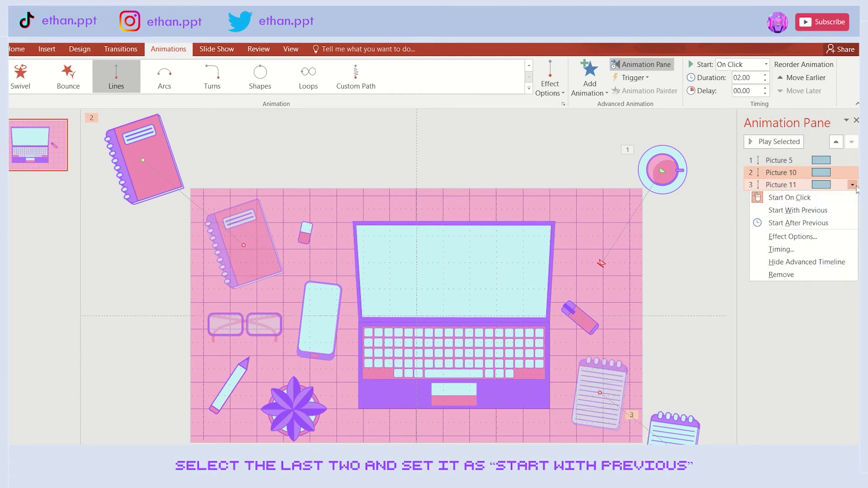
pyautogui.click(798, 210)
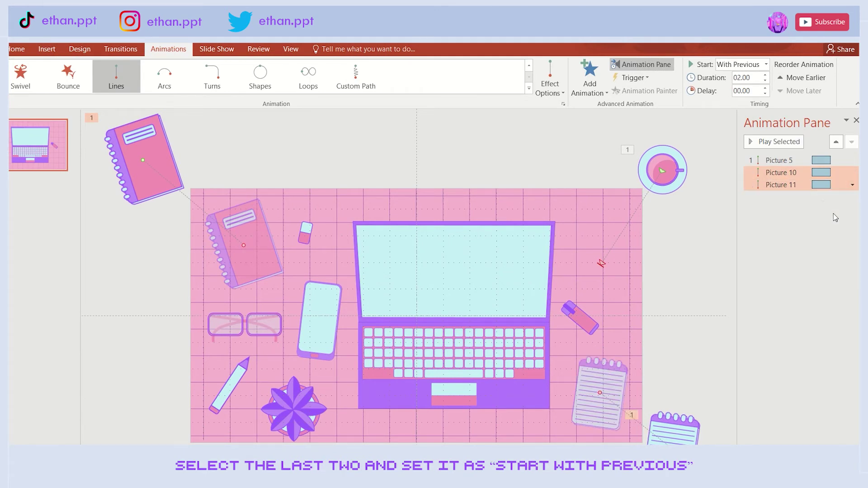
# Step: Delay the Picture 10 animation by 0.25 s and Picture 11 by 0.50 s
pyautogui.click(803, 206)
pyautogui.click(799, 175)
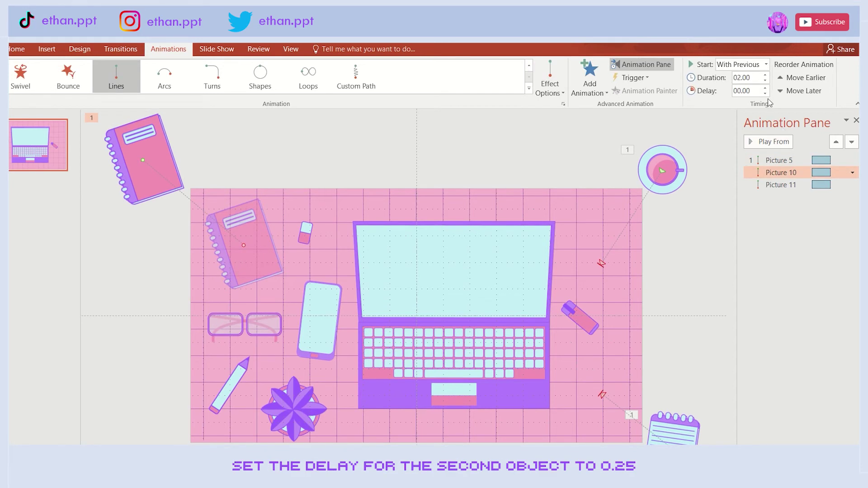
pyautogui.write('00.25')
pyautogui.click(781, 184)
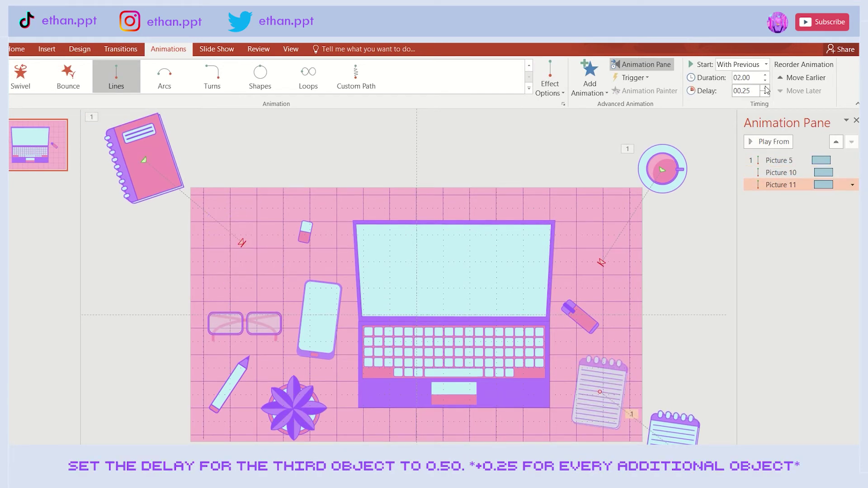
pyautogui.click(722, 233)
pyautogui.click(490, 270)
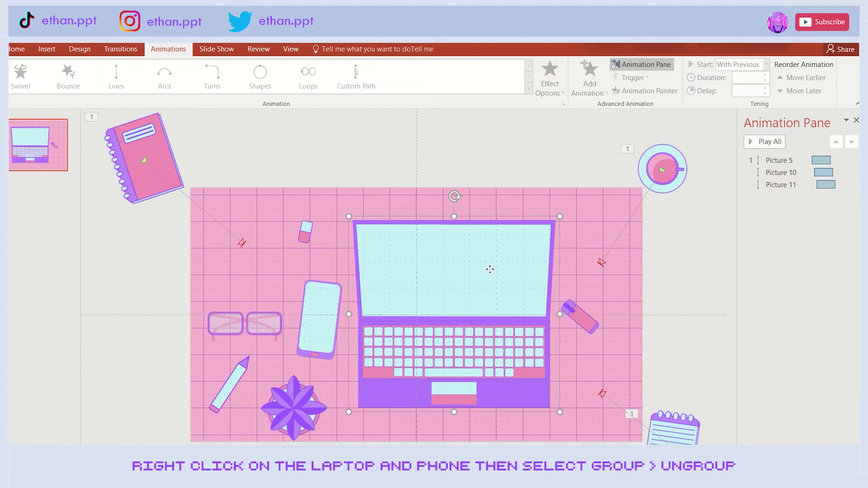
# Step: Ungroup the laptop and the phone graphics into their separate parts
pyautogui.rightClick(559, 218)
pyautogui.moveTo(586, 284)
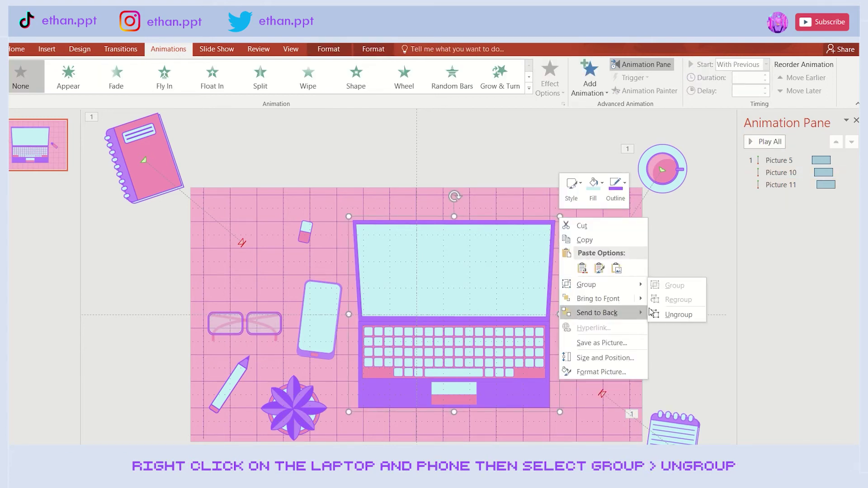
pyautogui.click(656, 313)
pyautogui.click(563, 148)
pyautogui.click(323, 302)
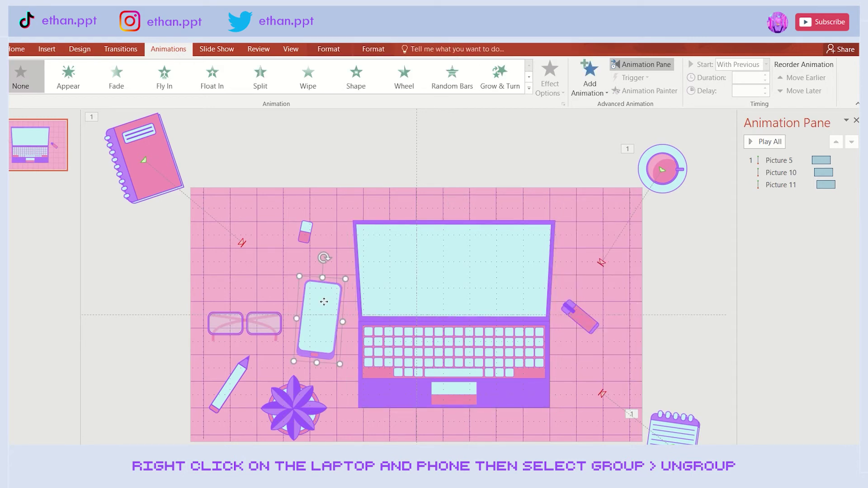
pyautogui.rightClick(349, 284)
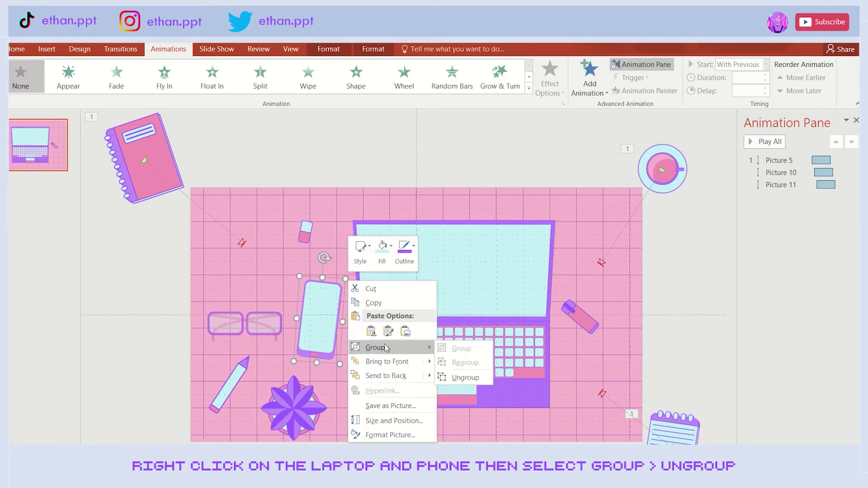
pyautogui.click(452, 375)
pyautogui.click(425, 167)
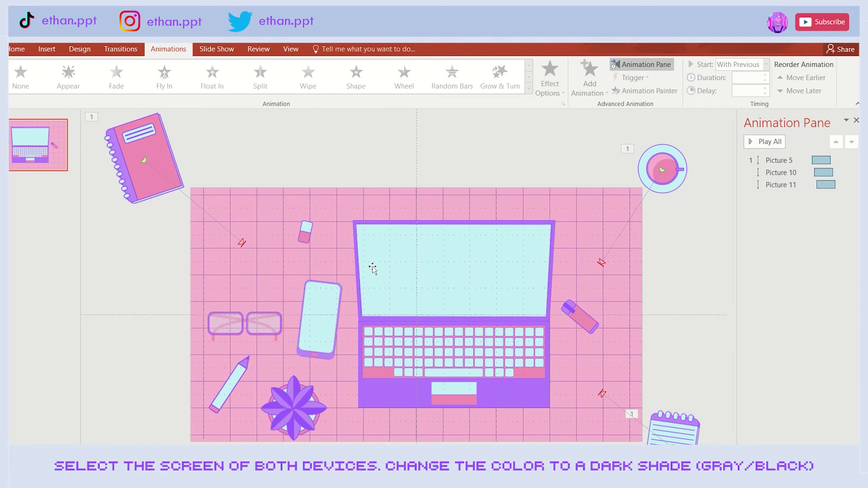
# Step: Fill both the laptop screen and the phone screen with dark grey
pyautogui.click(372, 268)
pyautogui.keyDown('shift'); pyautogui.click(314, 312); pyautogui.keyUp('shift')
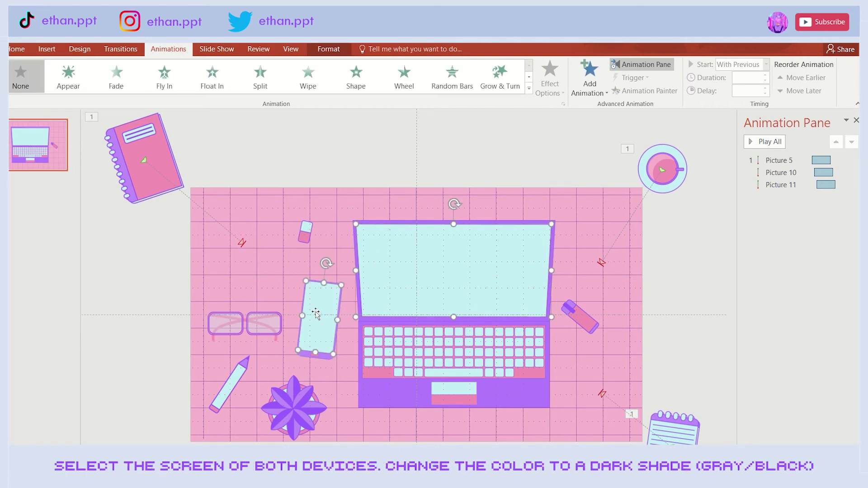
pyautogui.click(329, 49)
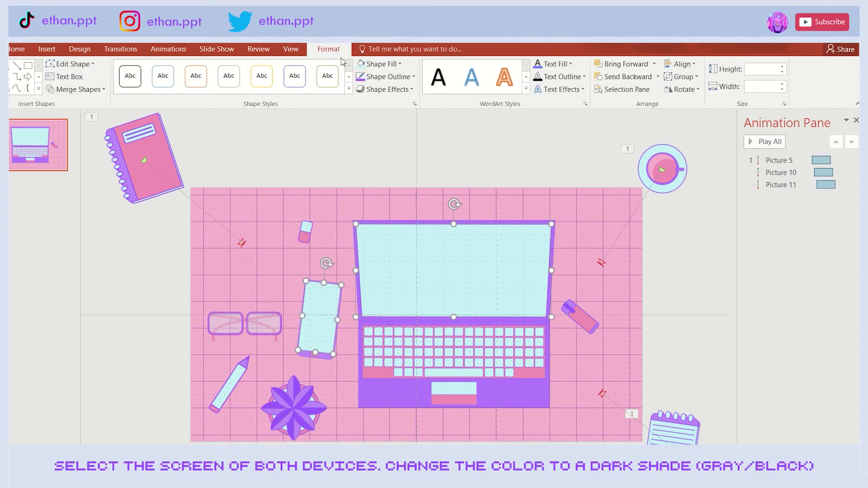
pyautogui.click(370, 64)
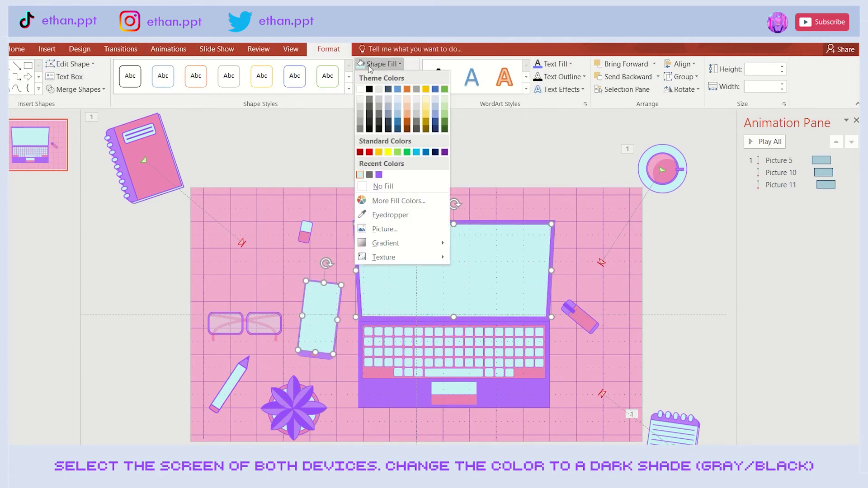
pyautogui.click(379, 114)
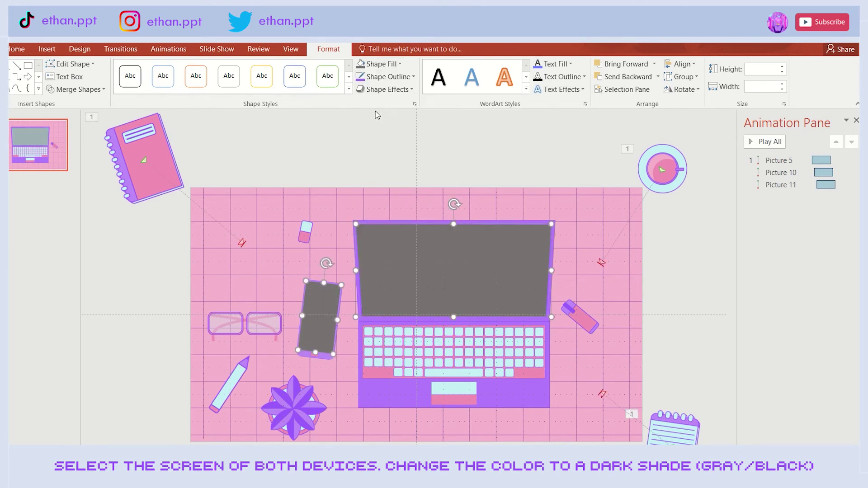
# Step: Add a Fill Color emphasis animation to both screens, starting With Previous
pyautogui.click(168, 49)
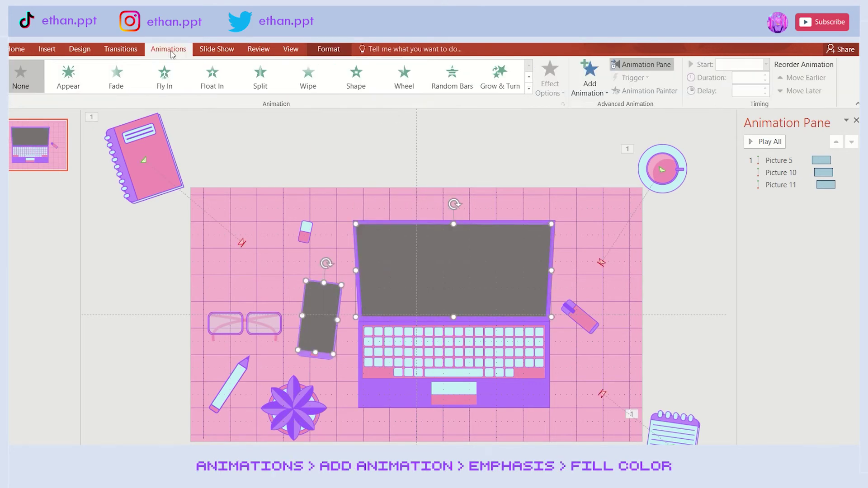
pyautogui.click(588, 79)
pyautogui.click(691, 304)
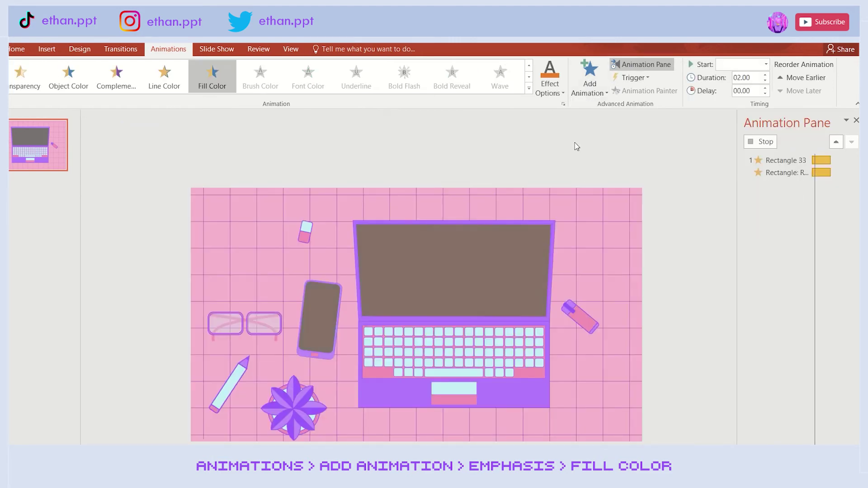
pyautogui.click(853, 209)
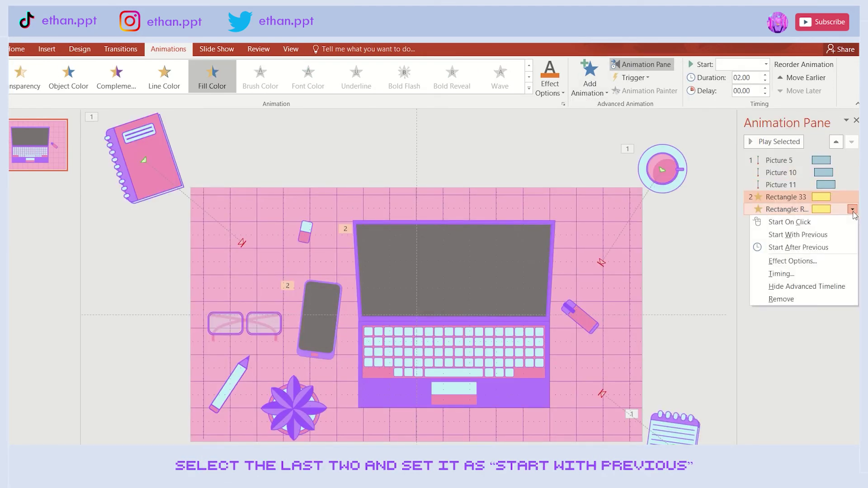
pyautogui.press('Down')
pyautogui.press('Down')
pyautogui.press('Return')
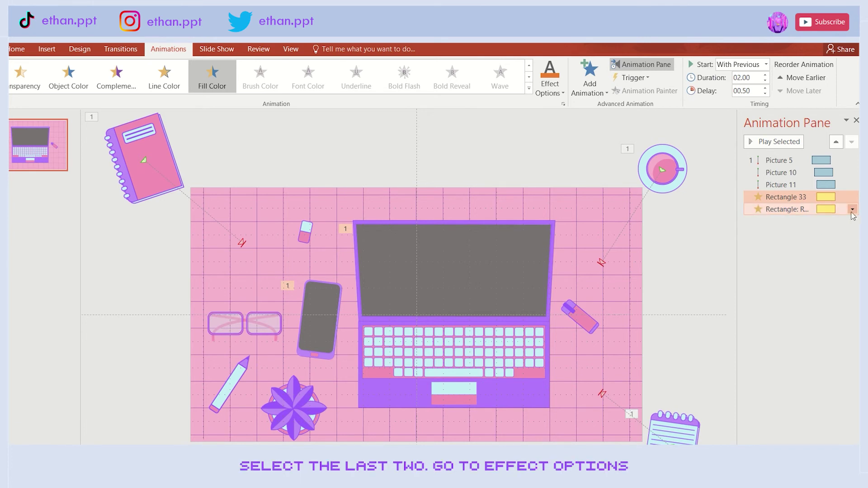
# Step: Set the Fill Color animation's target to a custom light cyan, RGB 104/231/248
pyautogui.click(853, 210)
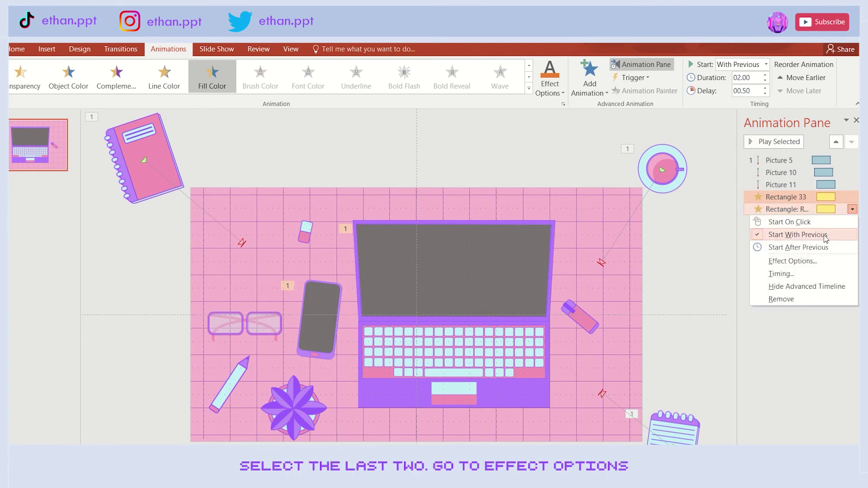
pyautogui.click(793, 261)
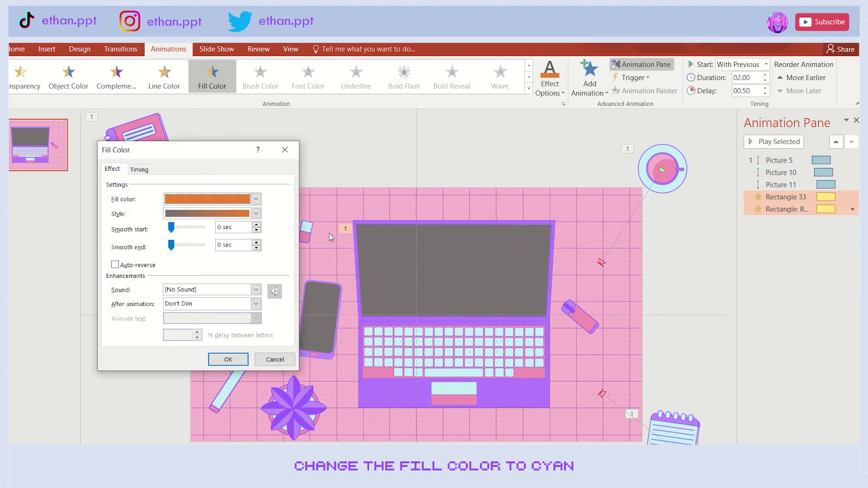
pyautogui.click(255, 200)
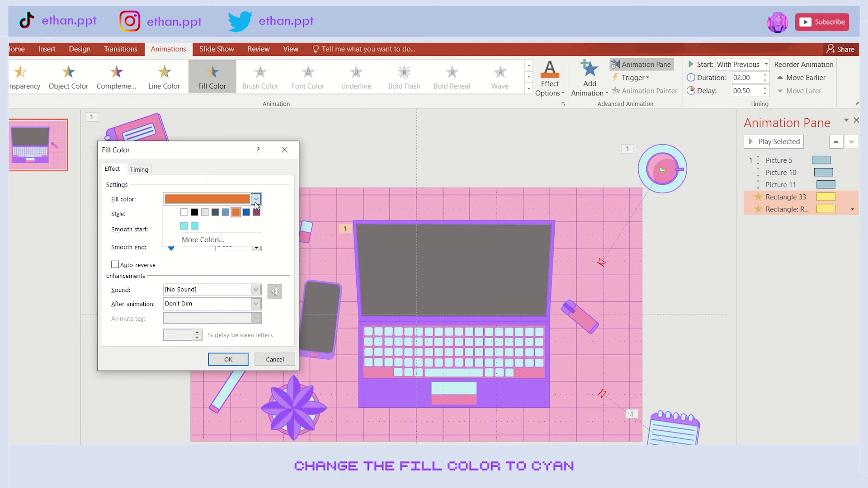
pyautogui.click(234, 239)
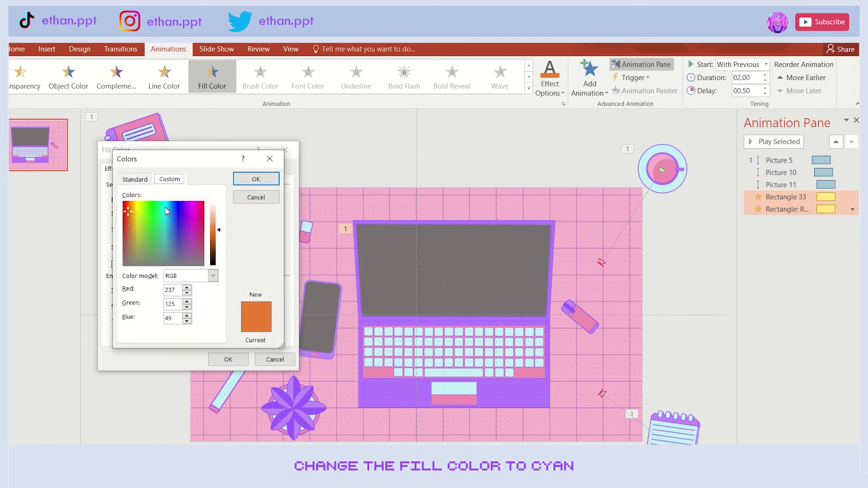
pyautogui.click(165, 207)
pyautogui.click(213, 222)
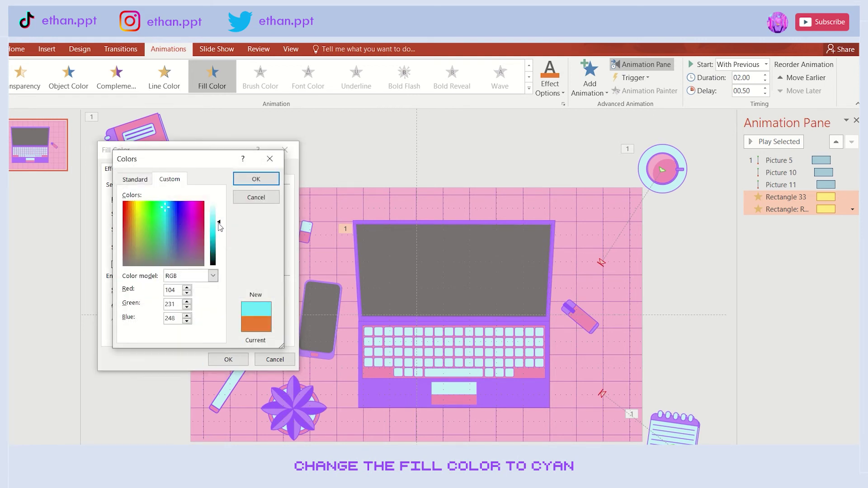
pyautogui.click(256, 179)
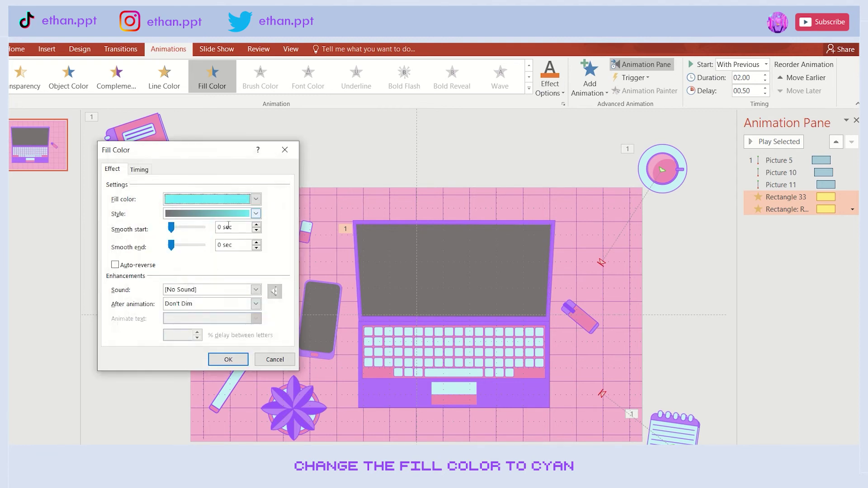
pyautogui.click(224, 359)
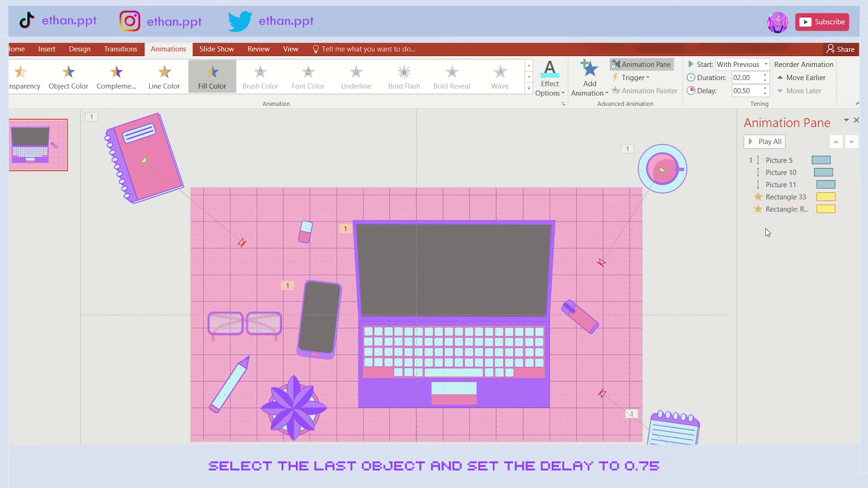
# Step: Preview all the slide's animations from the Animation Pane
pyautogui.click(775, 208)
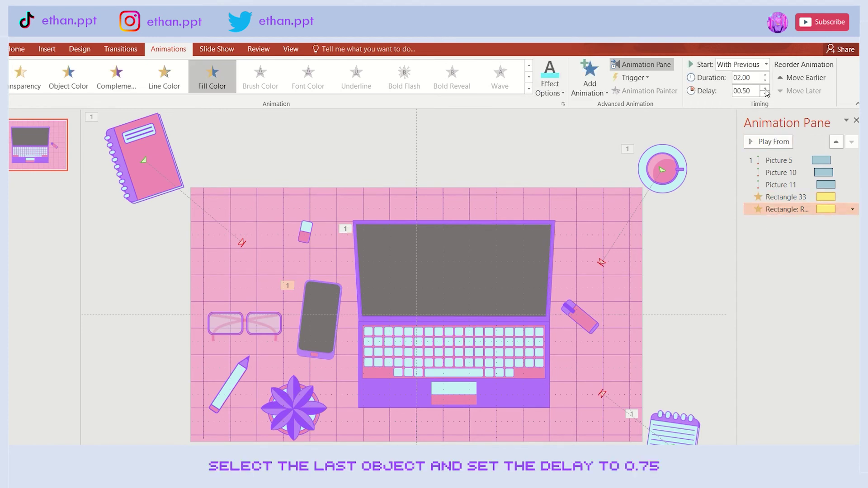
pyautogui.click(771, 160)
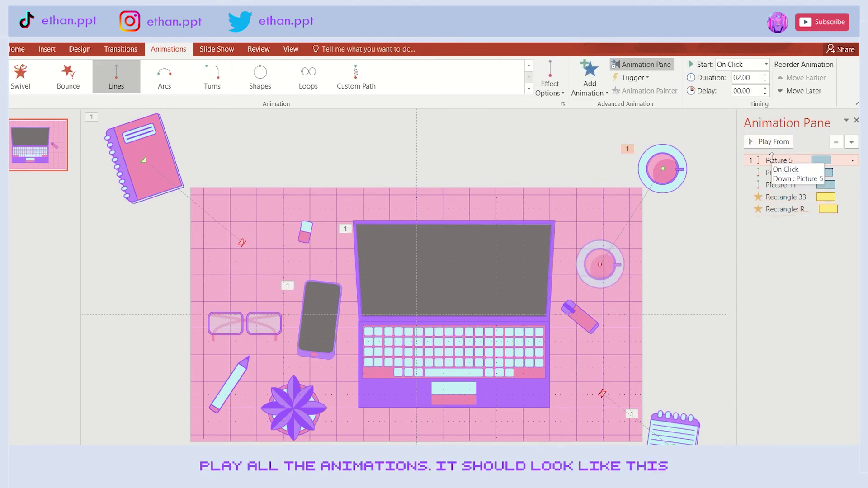
pyautogui.click(771, 142)
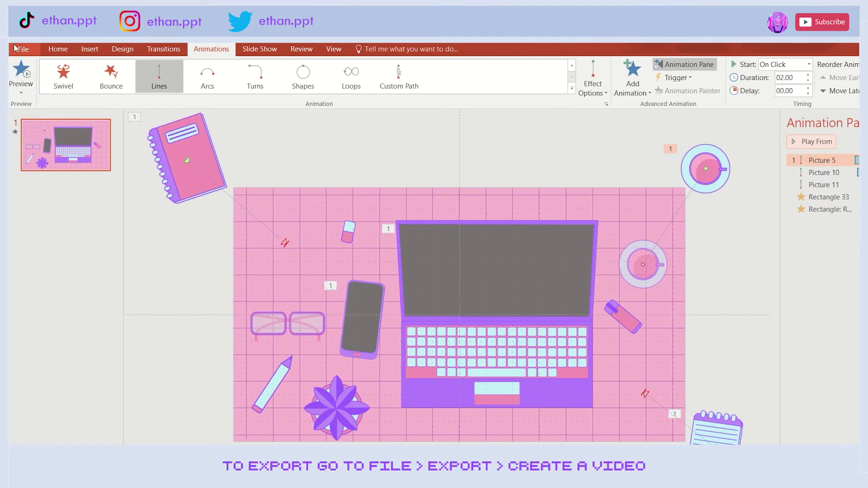
# Step: Export a Presentation Quality video at 1 second per slide, overwriting Presentation1.mp4 on the Desktop
pyautogui.click(23, 49)
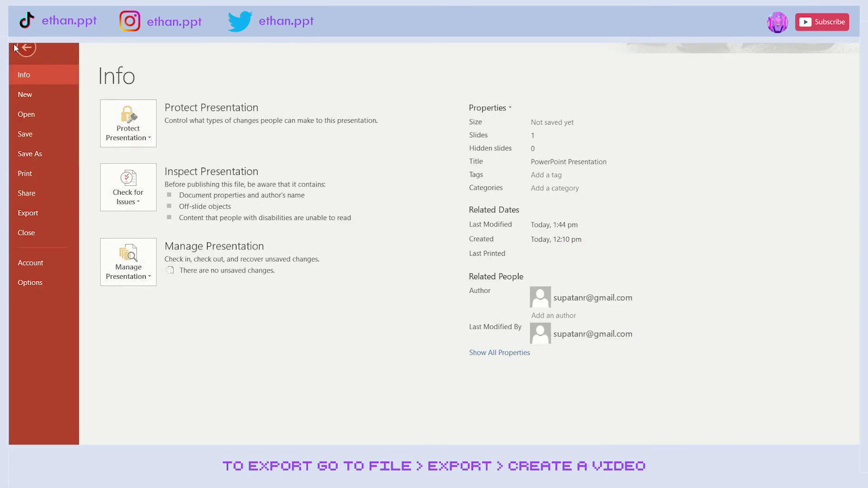
pyautogui.click(33, 216)
pyautogui.click(172, 154)
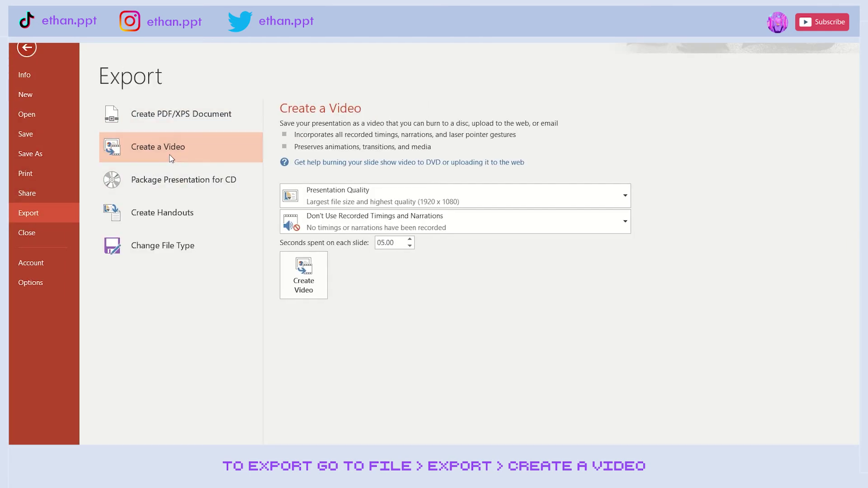
pyautogui.click(410, 245)
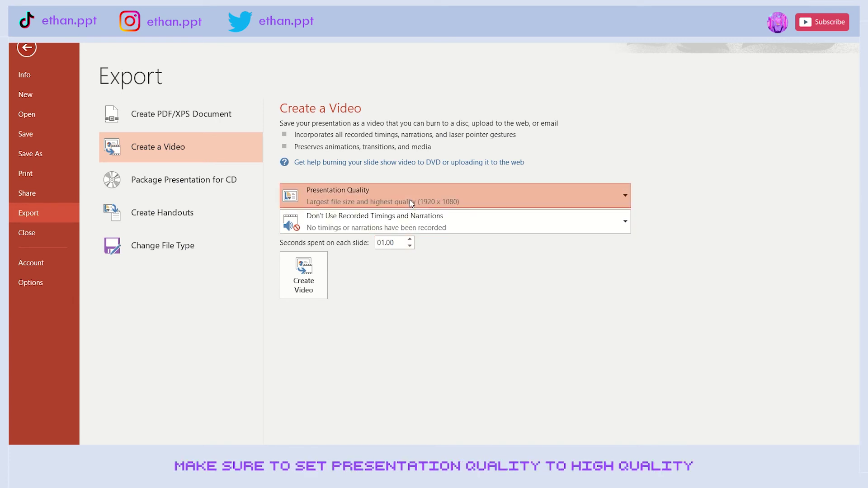
pyautogui.click(412, 203)
pyautogui.click(404, 225)
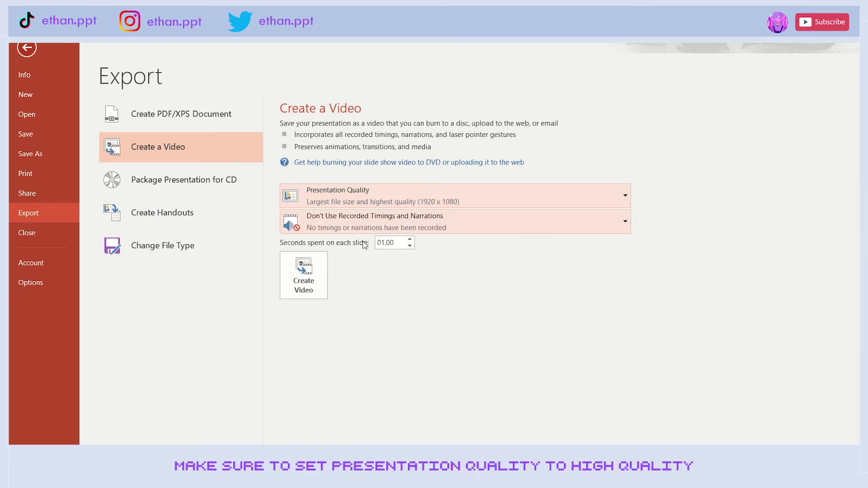
pyautogui.click(316, 267)
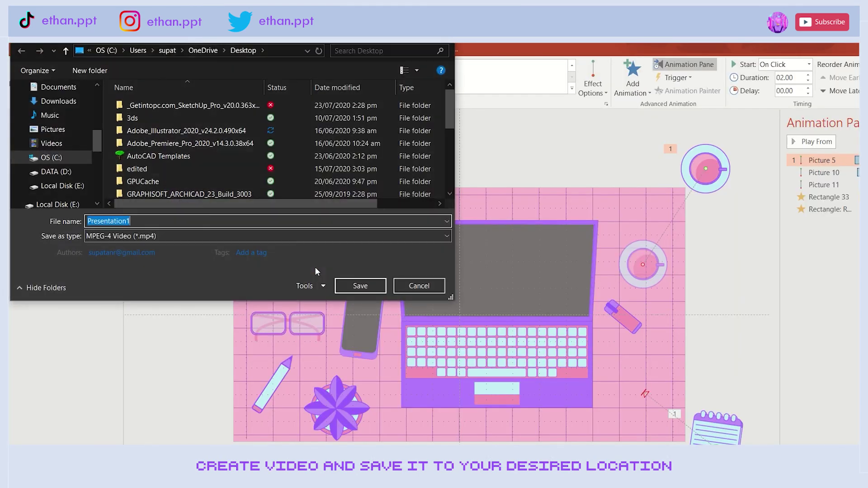
pyautogui.click(356, 284)
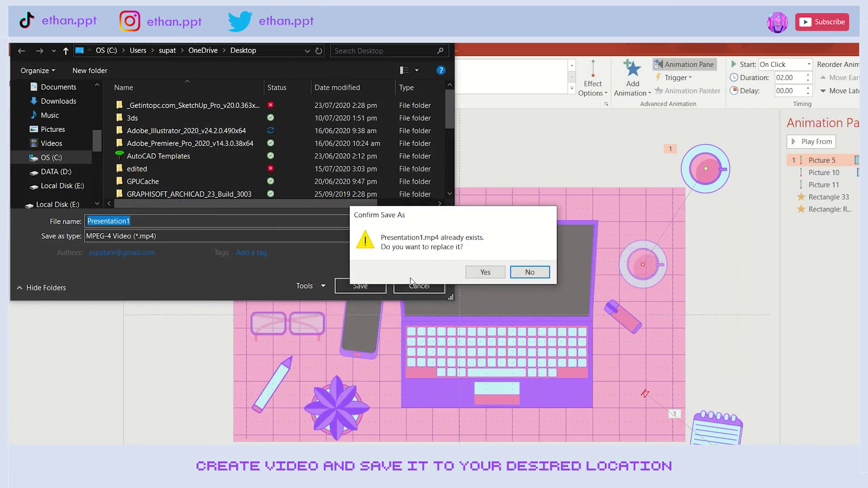
pyautogui.click(470, 273)
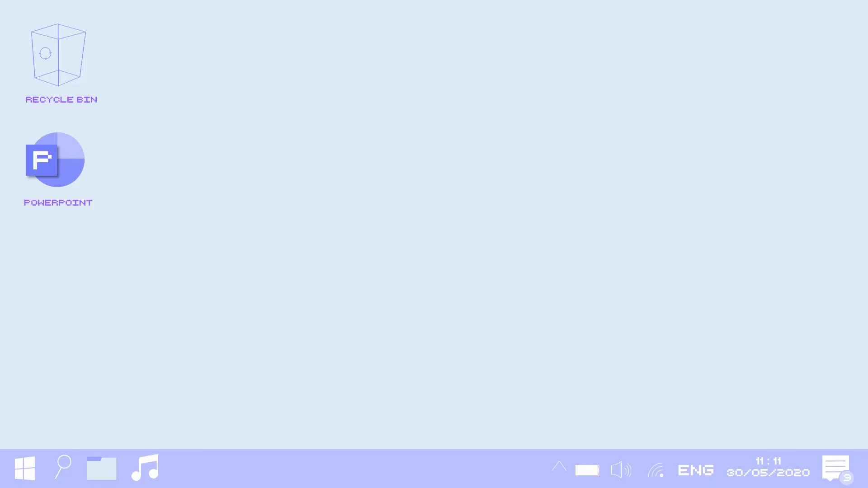